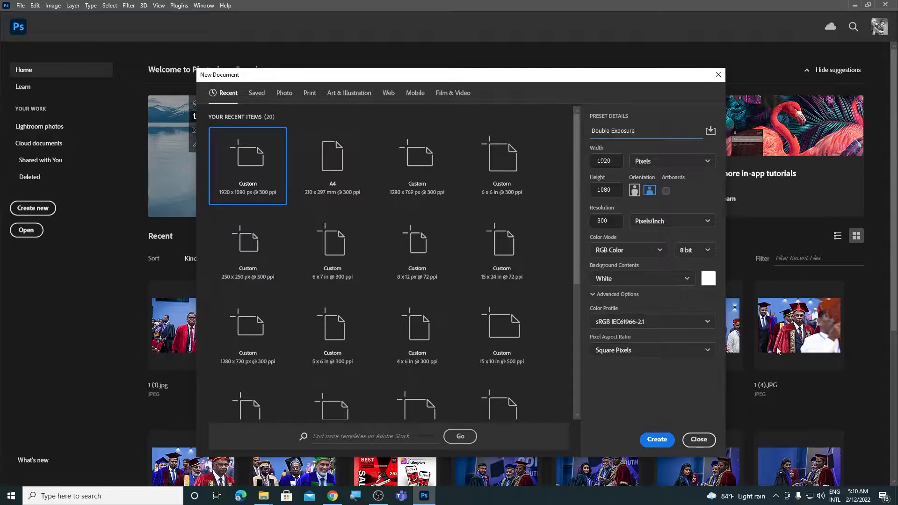
Step: Create the Double Exposure document at 1920 x 1080 px, 300 ppi, with 16 bit RGB color, white background and sRGB IEC61966-2.1 profile
click(695, 250)
click(691, 282)
click(679, 279)
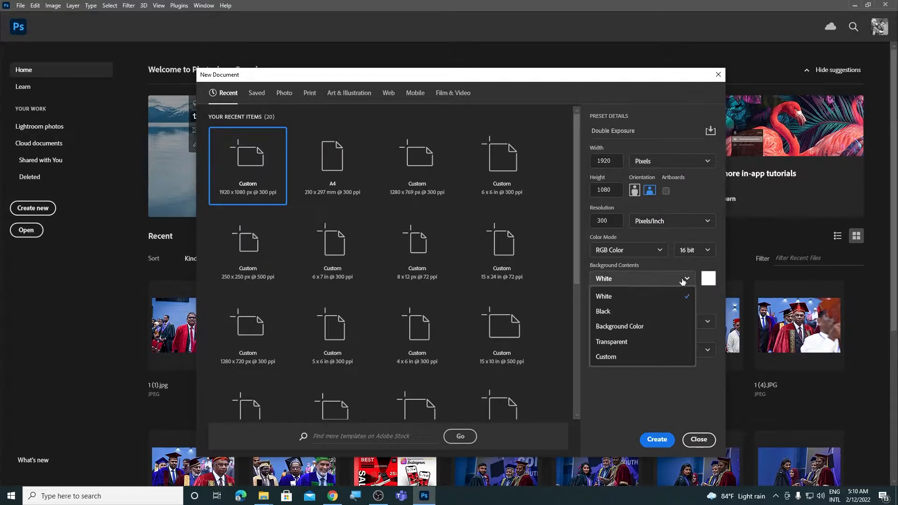
click(678, 296)
click(679, 322)
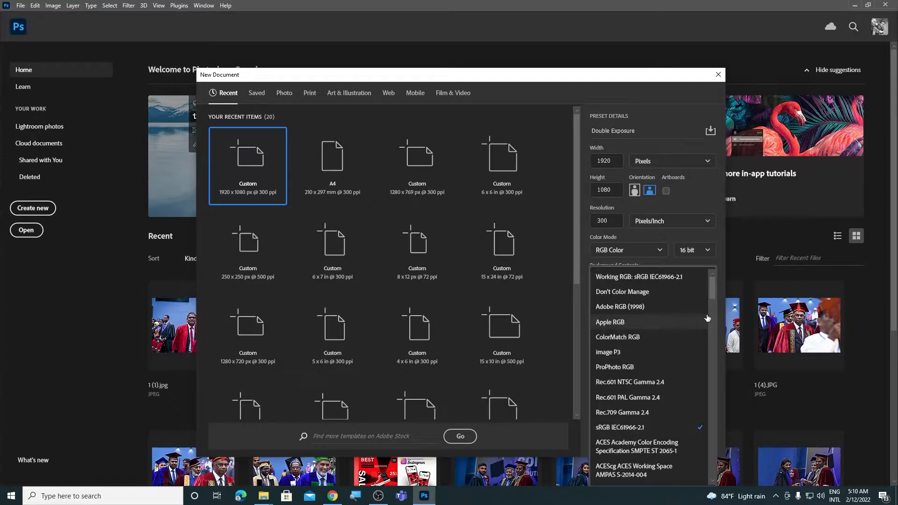
click(720, 271)
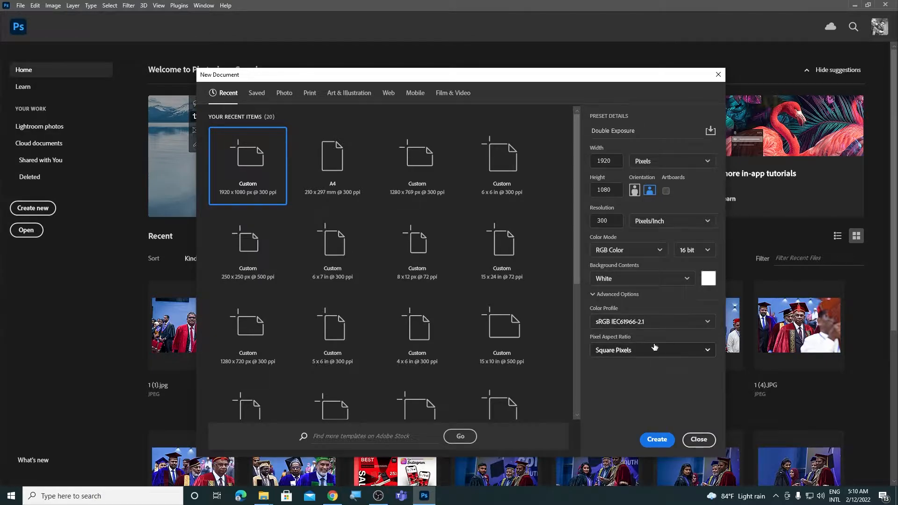
click(657, 440)
key(ctrl+0)
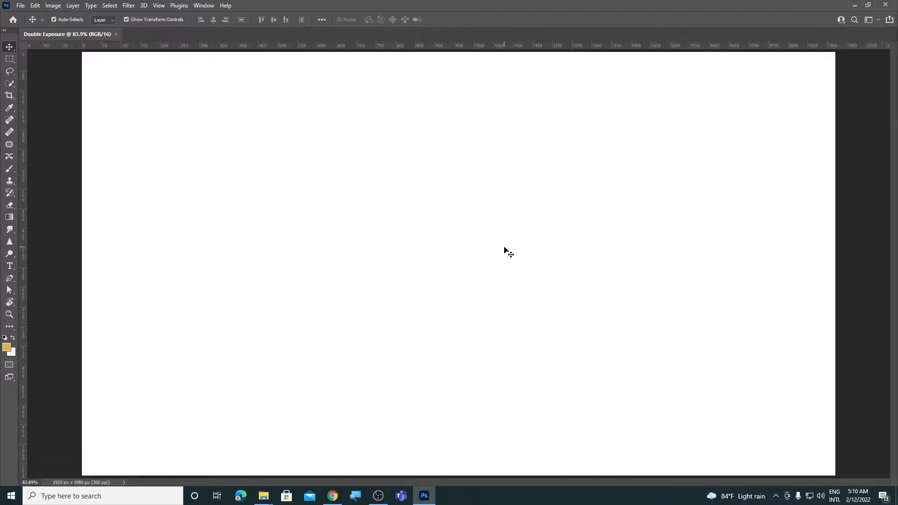
Step: Add a new guide layout with margin guides about 50 px inside all four canvas edges
click(159, 5)
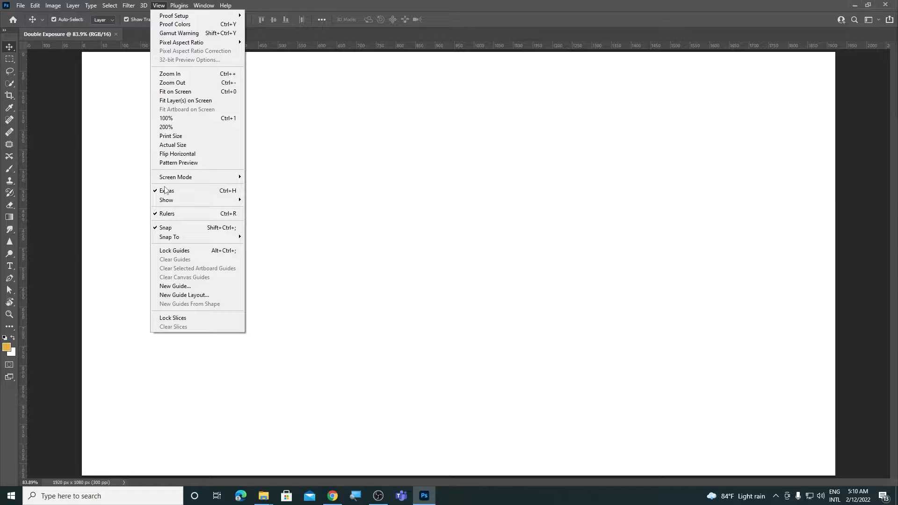
click(184, 295)
click(513, 119)
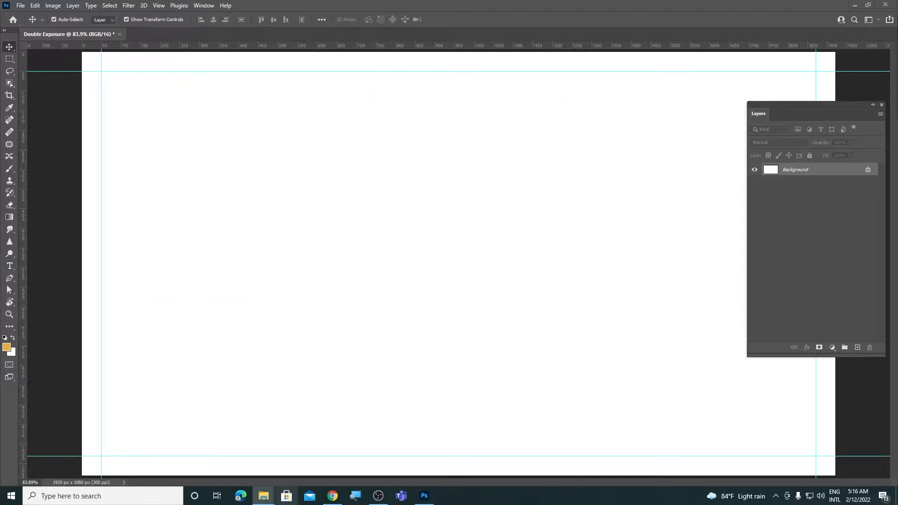
Step: Open the photo pexels-pixabay-279991.jpg from the game loncher folder as a separate document
click(283, 495)
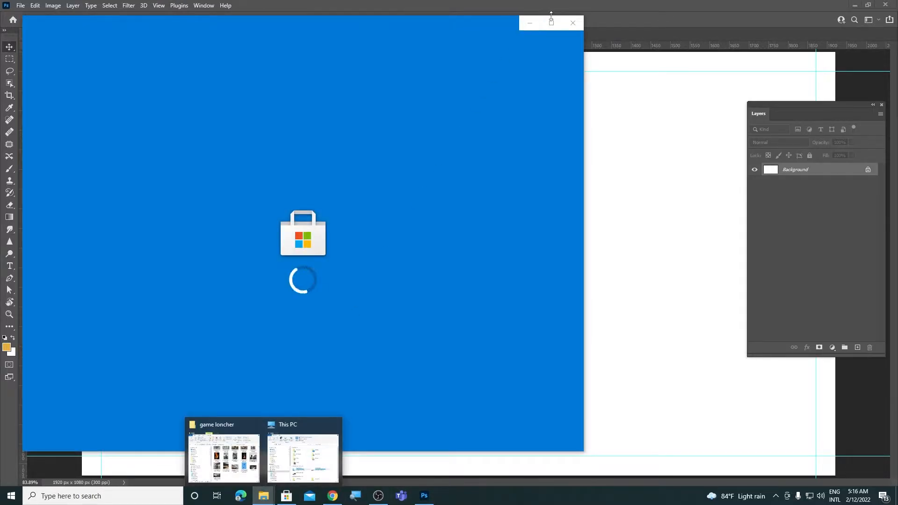
click(529, 22)
mouse_move(263, 494)
click(223, 456)
drag(618, 252, 450, 30)
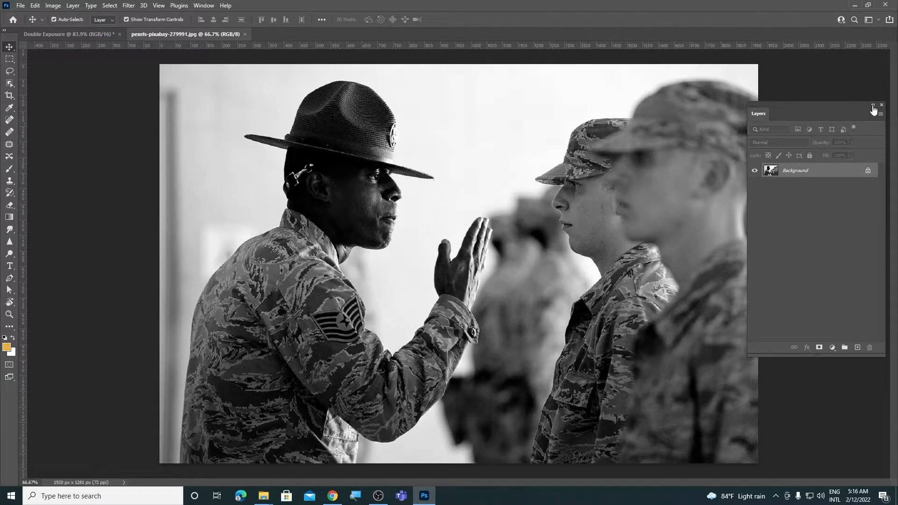
Step: Select the photo's subjects with Select Subject and refine the selection around the light shirt patch below the instructor's arm with Quick Selection
click(10, 84)
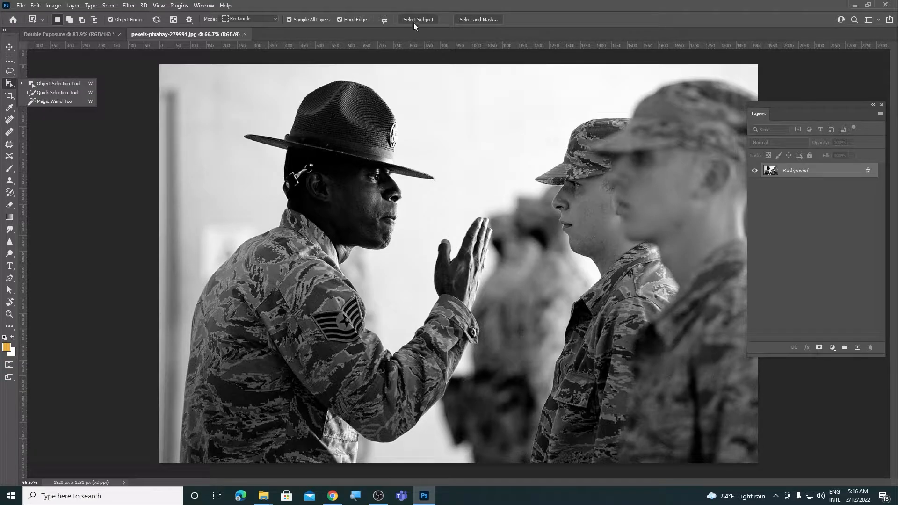
click(416, 20)
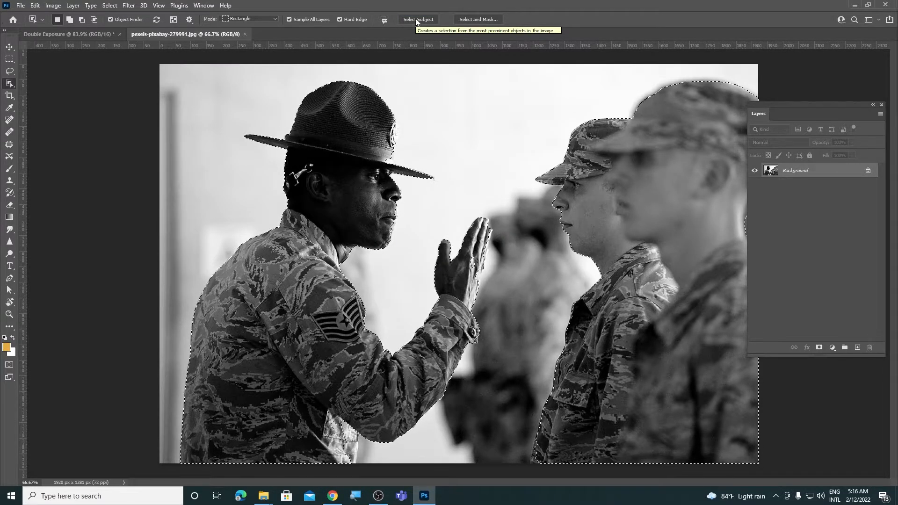
right_click(11, 84)
click(41, 92)
scroll(352, 445, up, 13)
drag(322, 379, 356, 208)
drag(333, 218, 325, 206)
scroll(399, 224, up, 6)
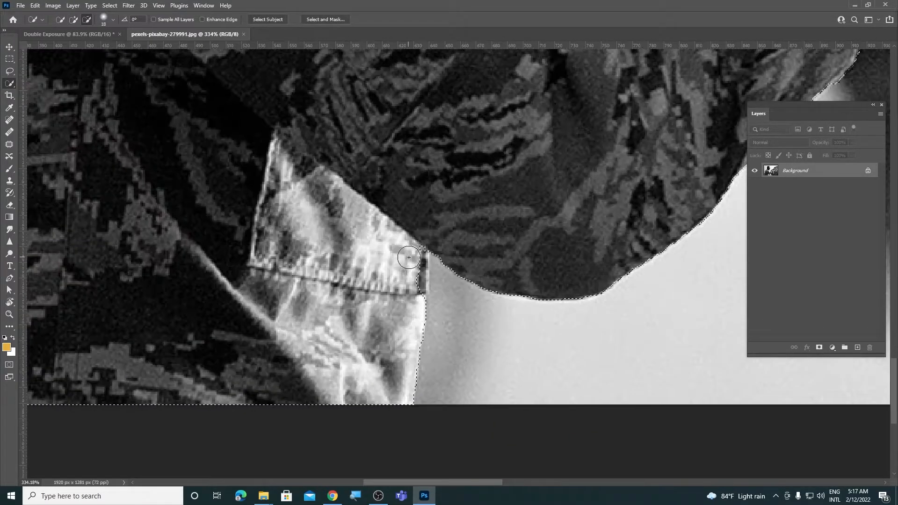
alt+right_click(404, 284)
scroll(420, 335, down, 19)
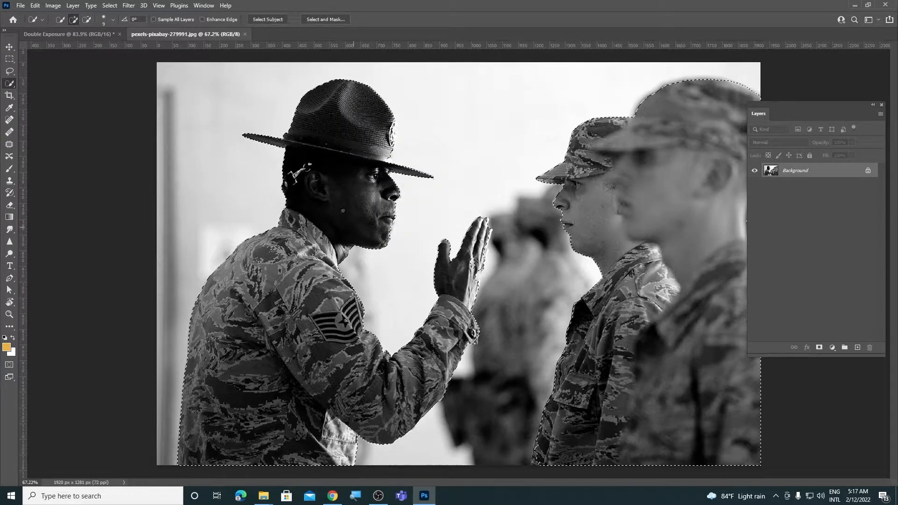
Step: Refine the selection edge along the instructor's facial profile, covering the nose tip, lips and chin
scroll(428, 313, up, 14)
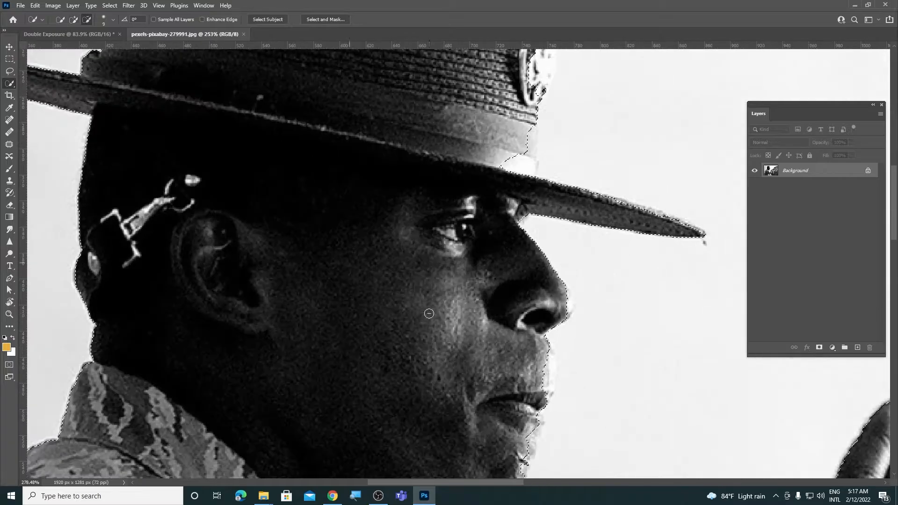
scroll(491, 260, up, 4)
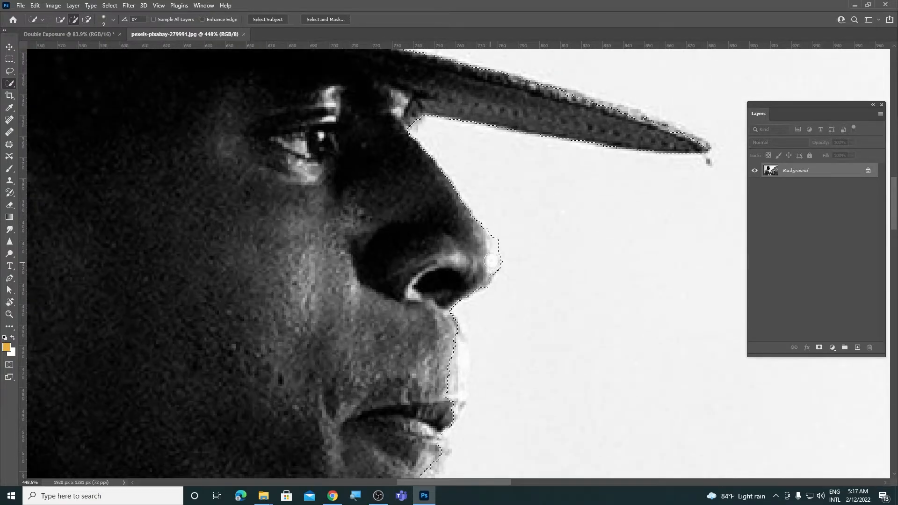
scroll(451, 284, down, 2)
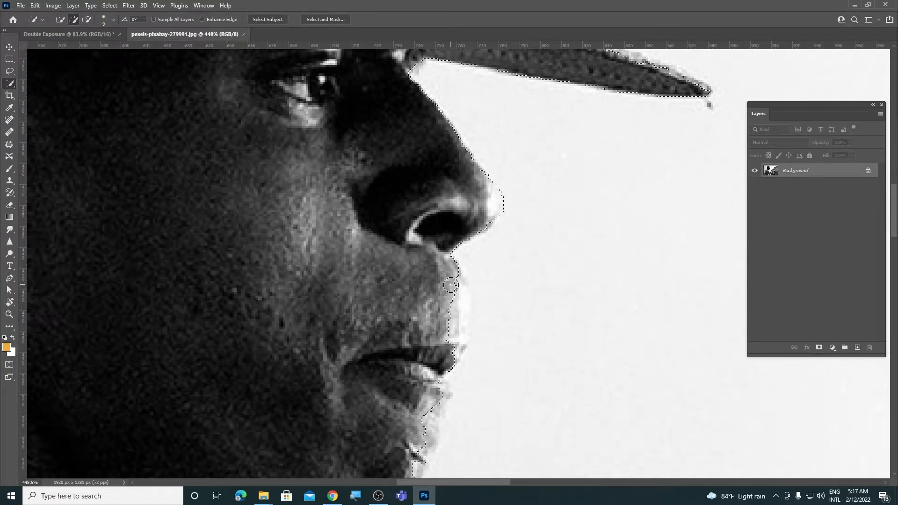
click(459, 325)
scroll(444, 276, down, 1)
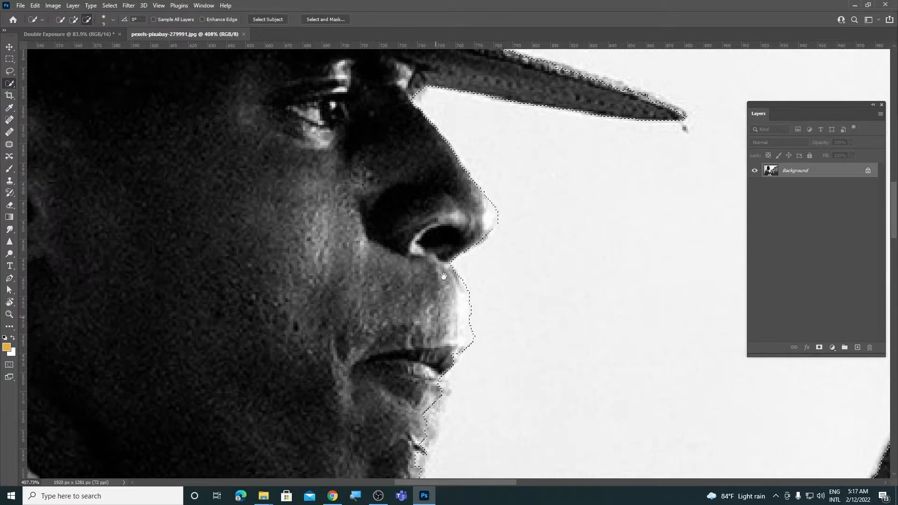
drag(444, 276, 484, 118)
click(463, 288)
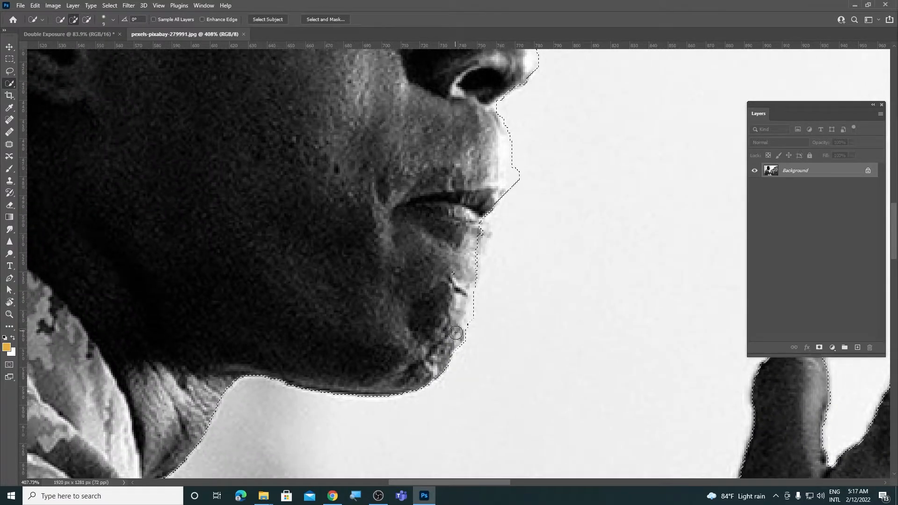
scroll(458, 261, down, 3)
scroll(393, 89, down, 3)
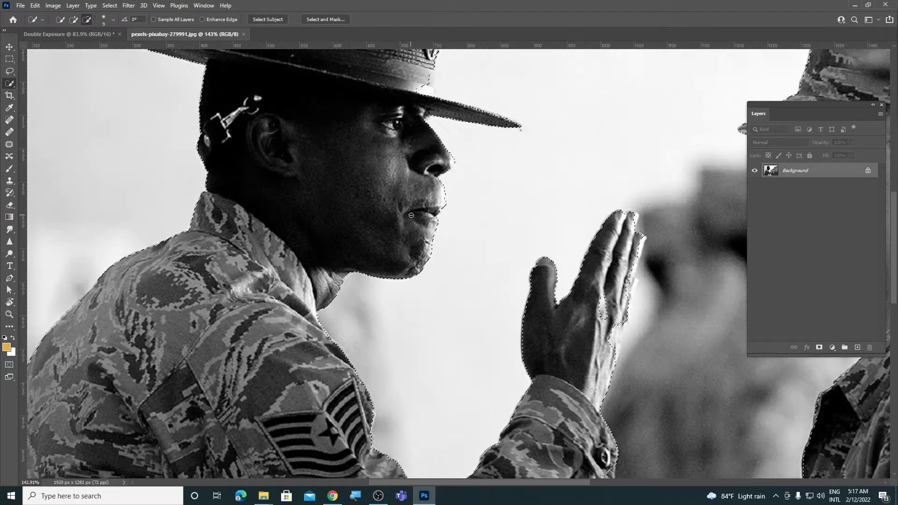
Step: Extend the selection to include the front of the hat band and the hat badge
scroll(393, 89, up, 3)
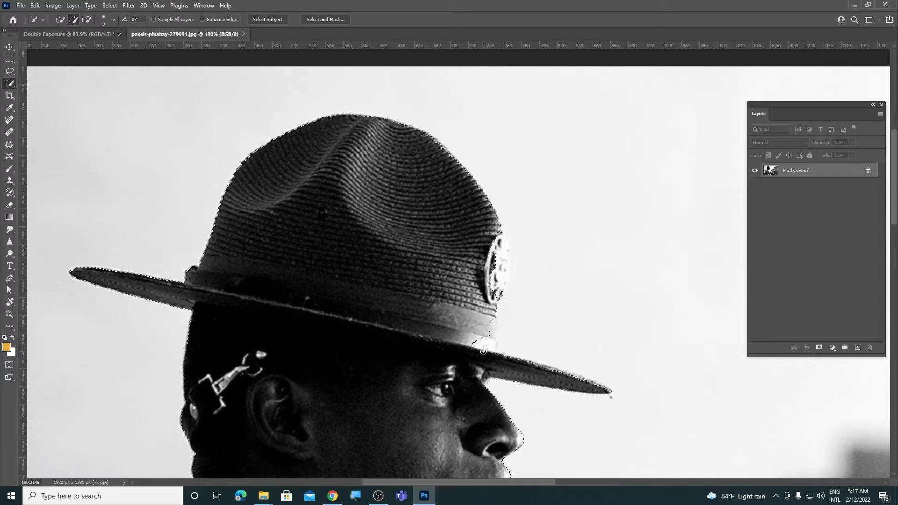
drag(483, 351, 493, 308)
scroll(502, 273, down, 2)
scroll(511, 250, up, 4)
scroll(491, 181, down, 3)
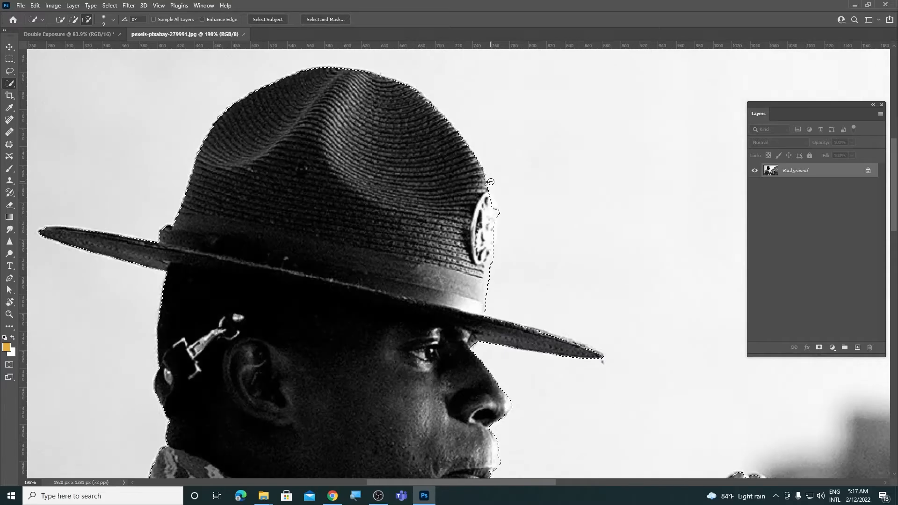
Step: Subtract the two soldiers facing the instructor from the selection
scroll(491, 181, down, 6)
mouse_move(564, 289)
mouse_down()
mouse_move(611, 316)
mouse_move(519, 422)
mouse_up()
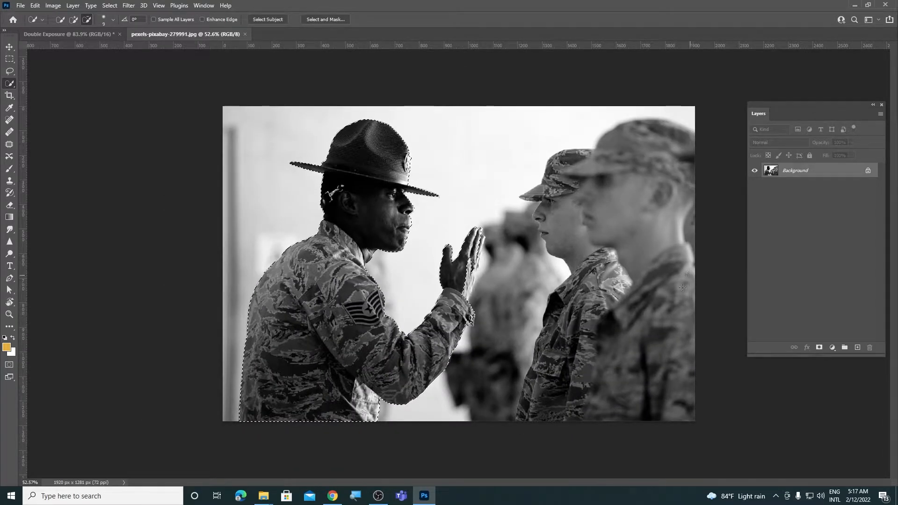
Step: Refine the selection around the buttoned cuff of the raised sleeve, including the cuff's button and lower tip
scroll(472, 238, up, 7)
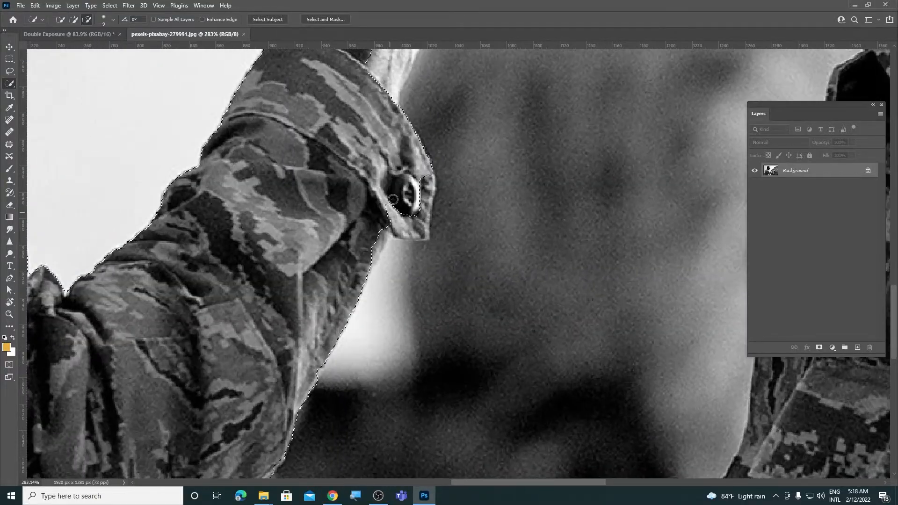
mouse_move(393, 199)
mouse_down()
mouse_move(398, 227)
mouse_move(419, 227)
mouse_move(425, 187)
mouse_move(424, 233)
mouse_up()
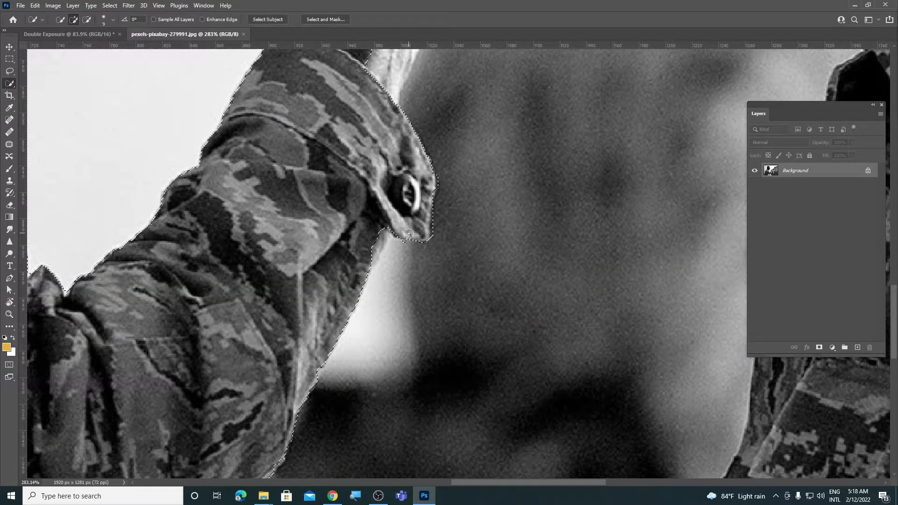
scroll(417, 204, down, 4)
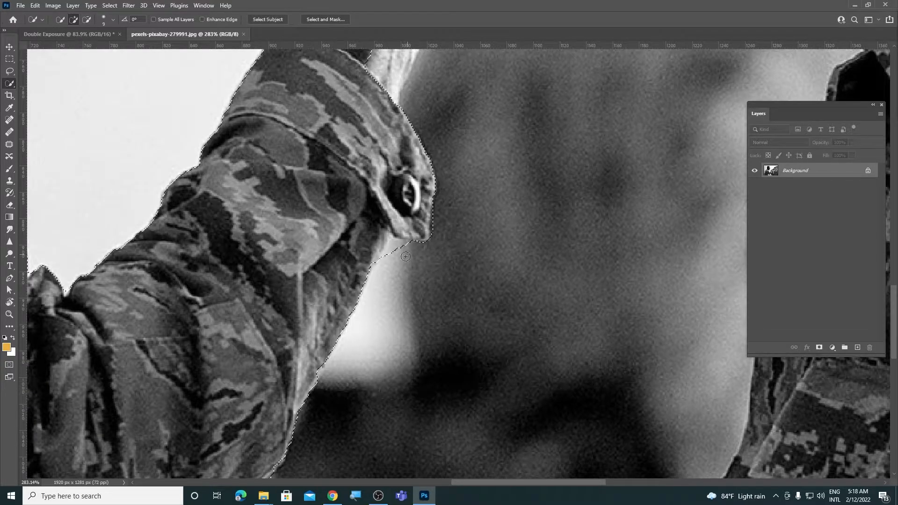
scroll(409, 267, up, 1)
scroll(412, 266, down, 3)
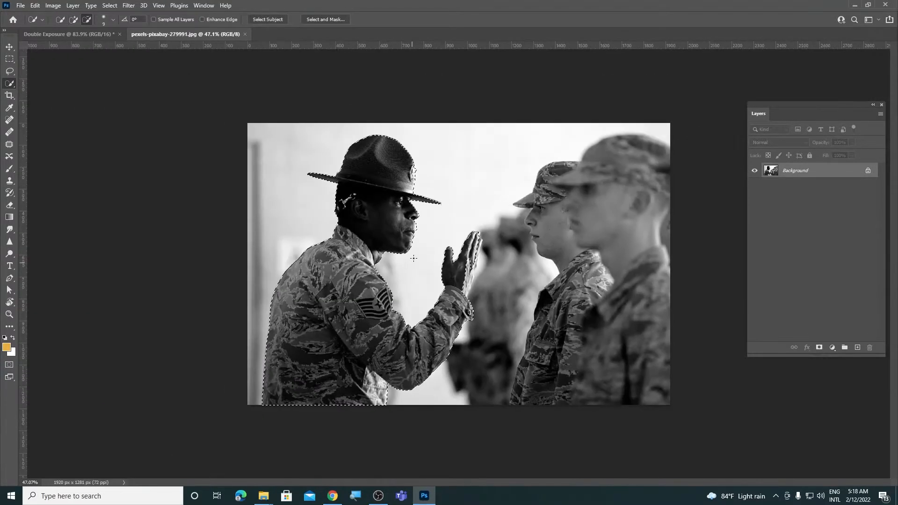
Step: Refine the selection around the raised hand, including the fingertips and excluding the bright background beside the palm
scroll(464, 253, up, 6)
mouse_move(464, 254)
mouse_down()
mouse_move(452, 337)
mouse_move(498, 260)
mouse_move(491, 243)
mouse_move(538, 88)
mouse_move(494, 278)
mouse_up()
scroll(497, 236, up, 7)
drag(505, 216, 498, 241)
scroll(499, 242, down, 8)
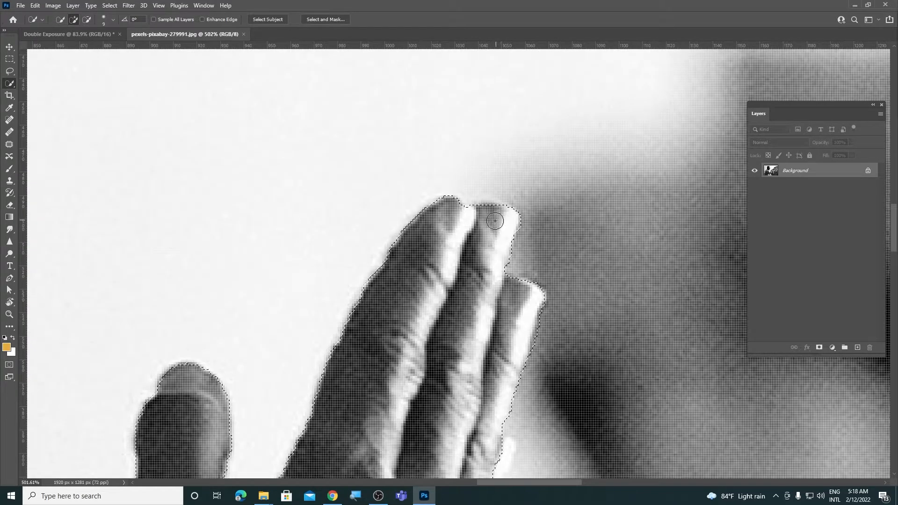
scroll(426, 170, up, 6)
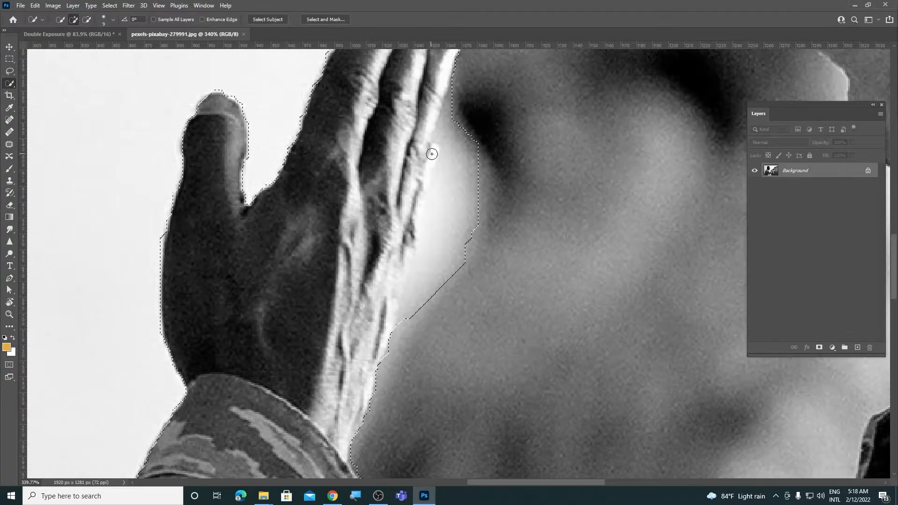
mouse_move(429, 150)
mouse_down()
mouse_move(498, 125)
mouse_move(471, 245)
mouse_move(421, 296)
mouse_up()
scroll(430, 262, down, 3)
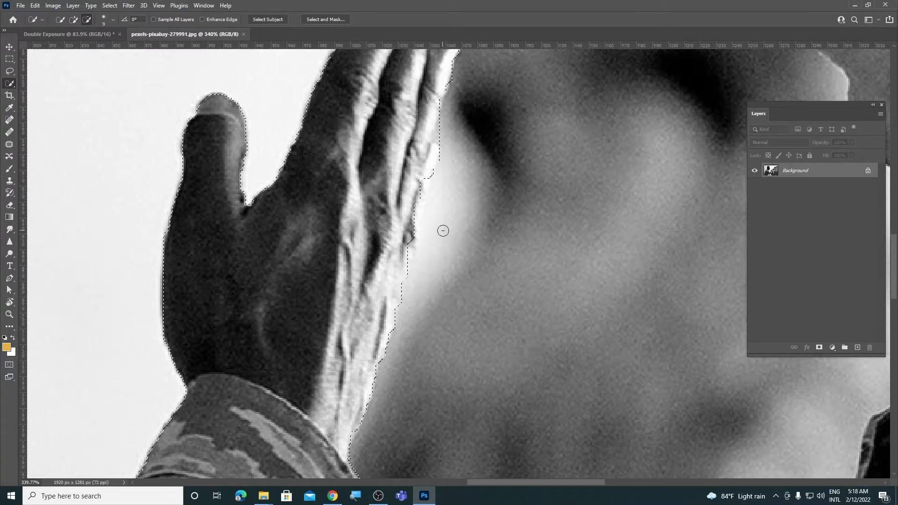
scroll(427, 183, down, 6)
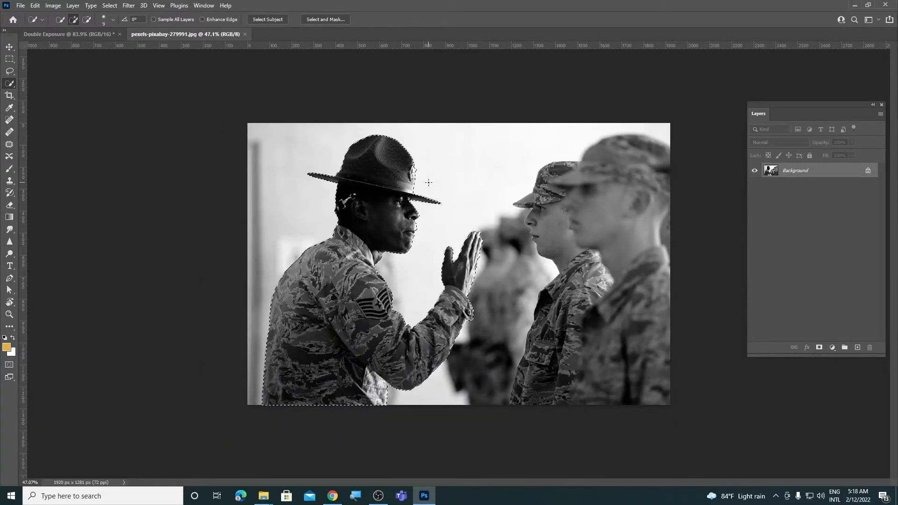
Step: Isolate the instructor with a layer mask made from the selection, and select the whole canvas with the layer's image active
click(819, 347)
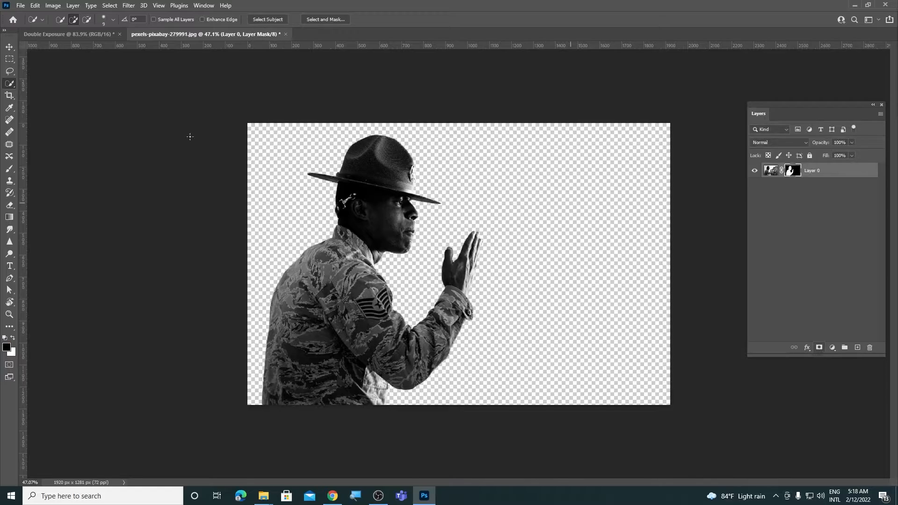
key(v)
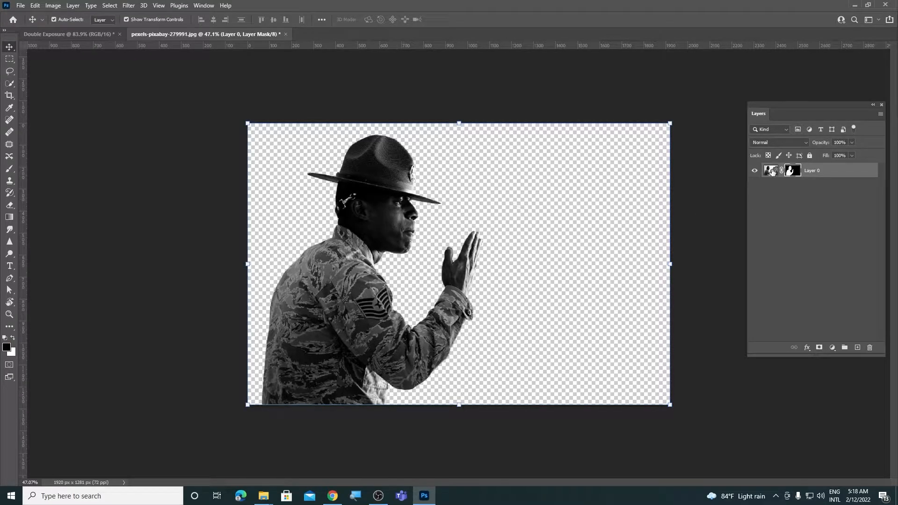
click(771, 171)
key(ctrl+a)
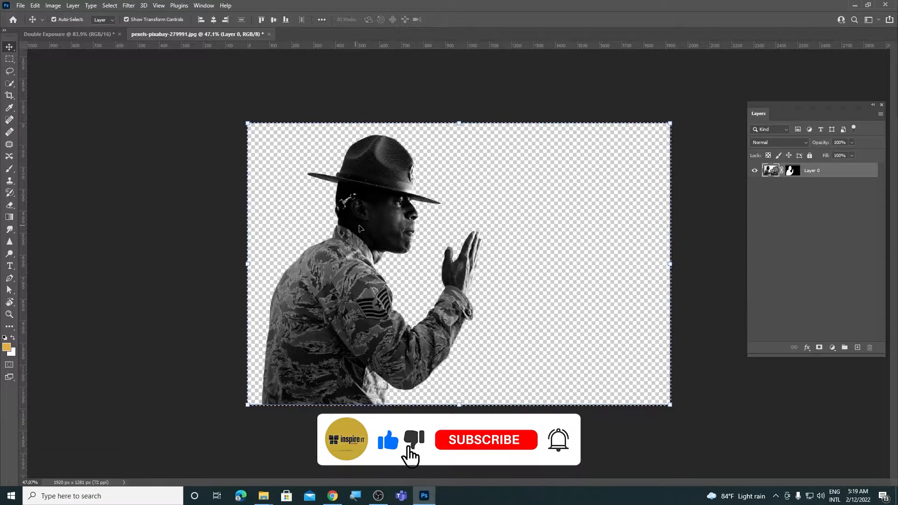
click(114, 8)
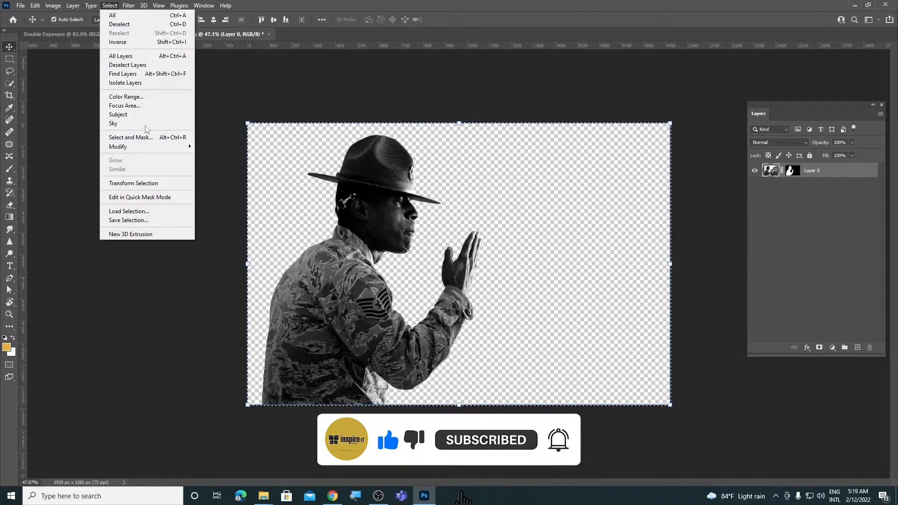
key(Escape)
scroll(418, 210, up, 6)
scroll(419, 210, down, 6)
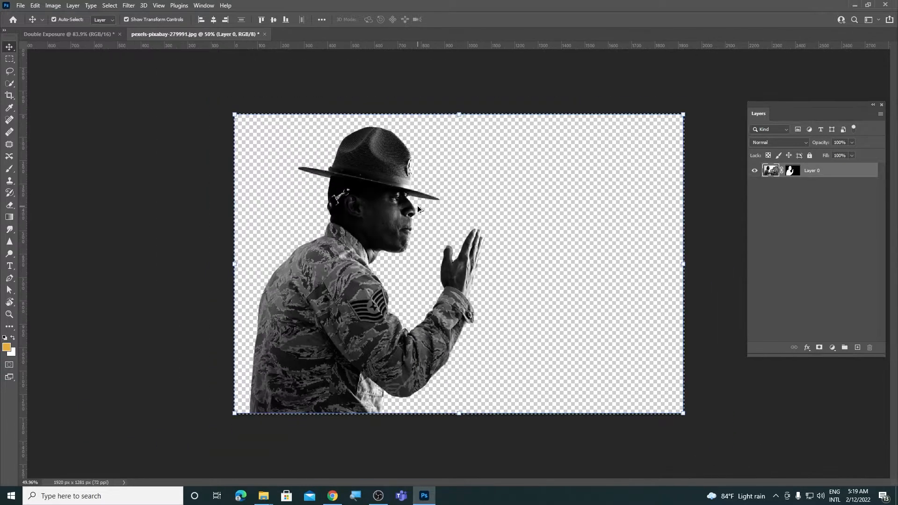
click(76, 131)
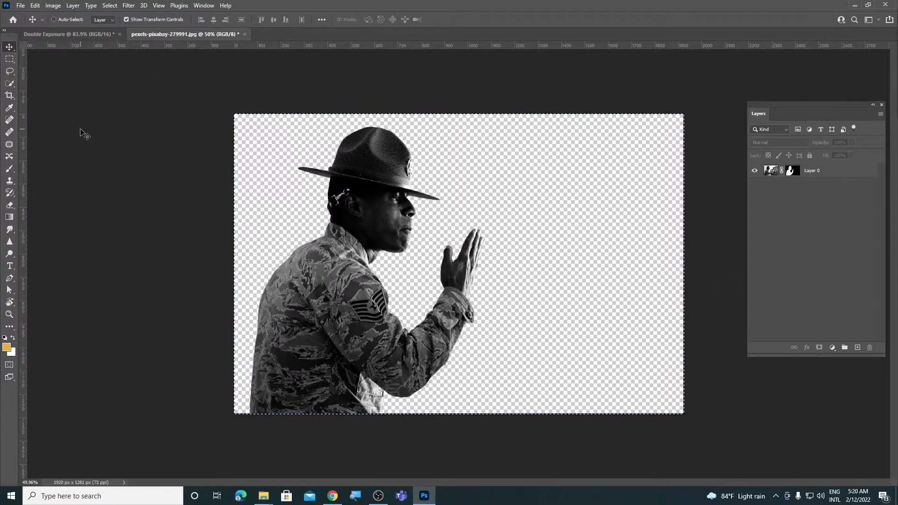
Step: Copy the masked instructor into the Double Exposure document and scale it to about 70%, resting on the canvas's lower edge
mouse_move(343, 262)
mouse_down()
mouse_move(244, 253)
mouse_move(136, 94)
mouse_move(413, 274)
mouse_move(414, 263)
mouse_move(45, 34)
mouse_move(315, 261)
mouse_move(338, 254)
mouse_up()
scroll(338, 255, down, 2)
drag(279, 289, 377, 280)
drag(736, 421, 658, 369)
drag(349, 292, 294, 341)
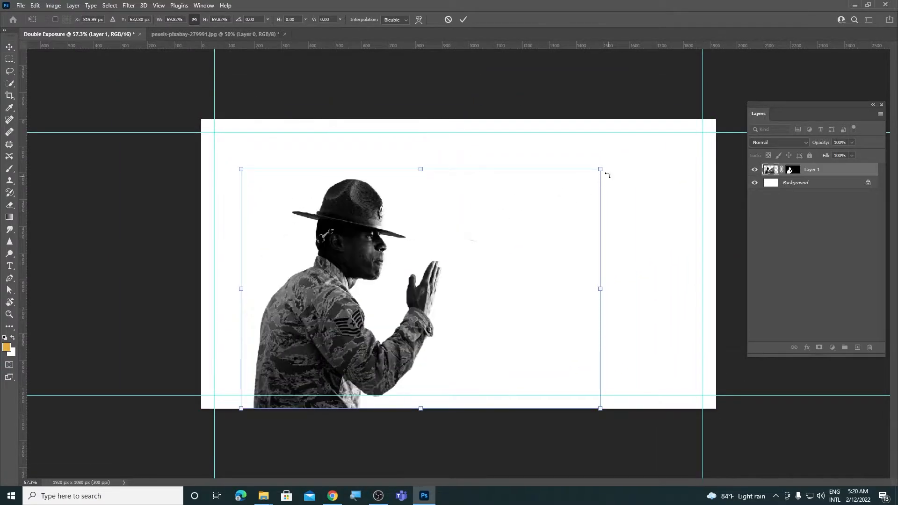
Step: Enlarge the instructor to about 88.5% and position him on the left half of the canvas with the hat near the upper guide
drag(600, 169, 627, 151)
drag(362, 280, 369, 247)
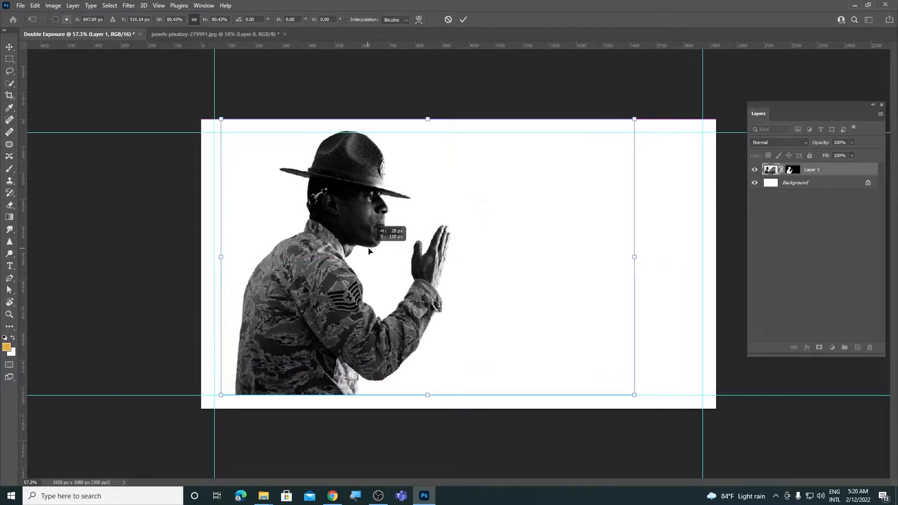
drag(641, 398, 661, 410)
drag(343, 299, 351, 312)
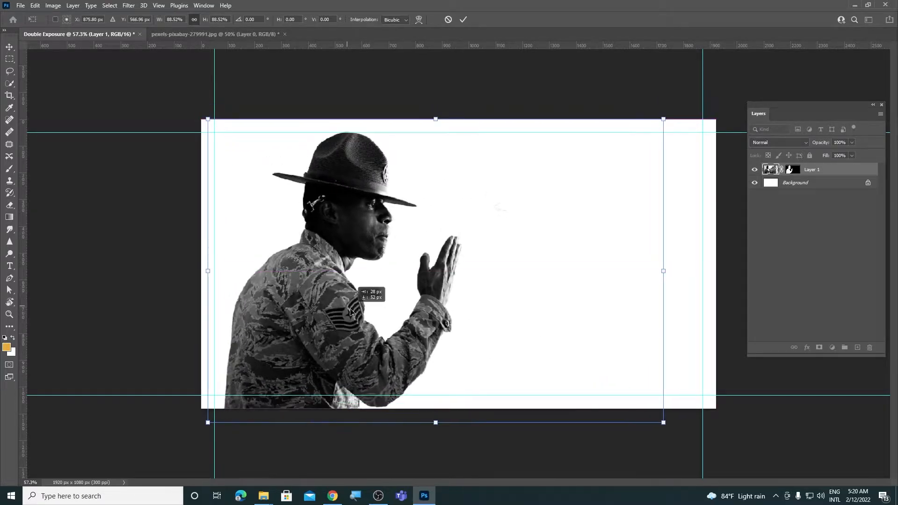
key(Return)
Step: Paint black on the instructor's layer mask to remove the stray thin marks on the white area in front of his face
scroll(465, 238, up, 5)
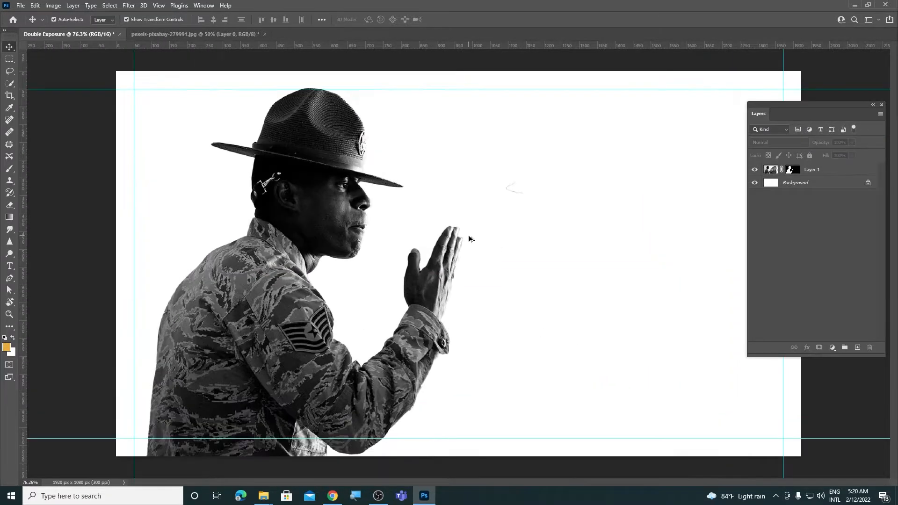
click(106, 294)
click(792, 170)
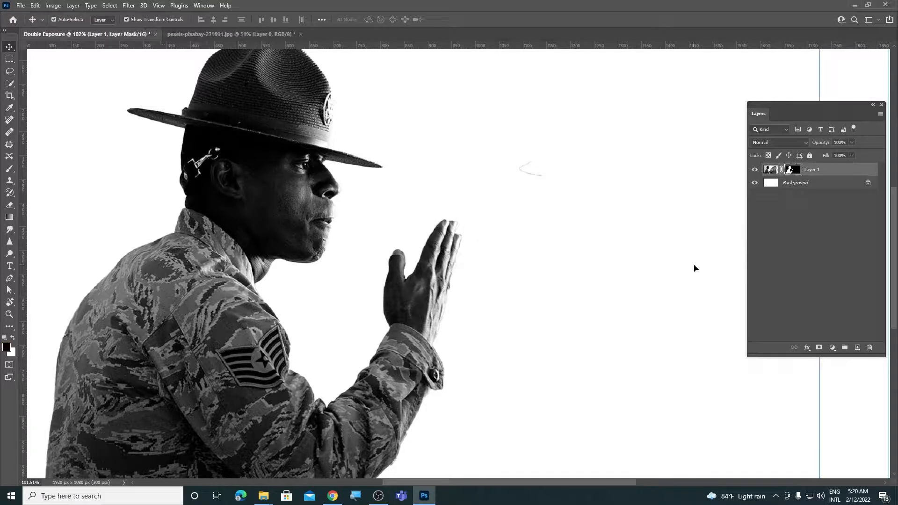
key(b)
key(d)
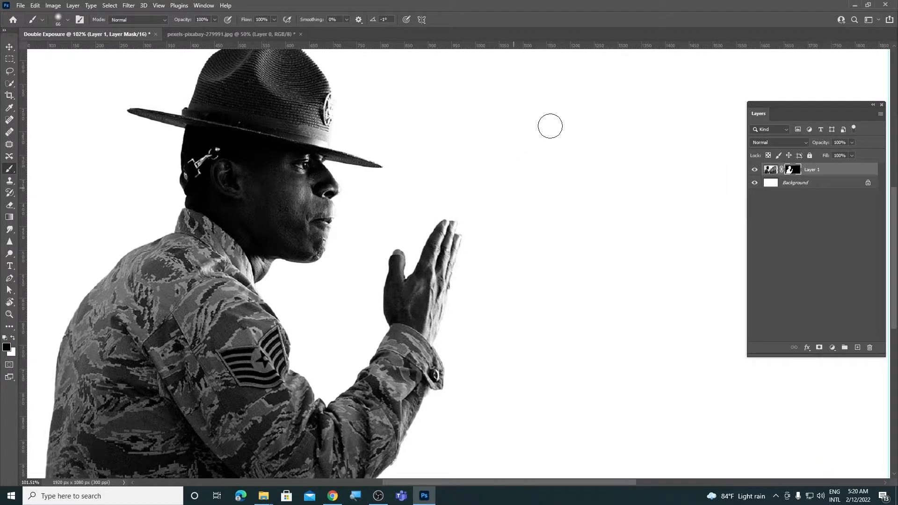
scroll(456, 250, down, 7)
click(10, 48)
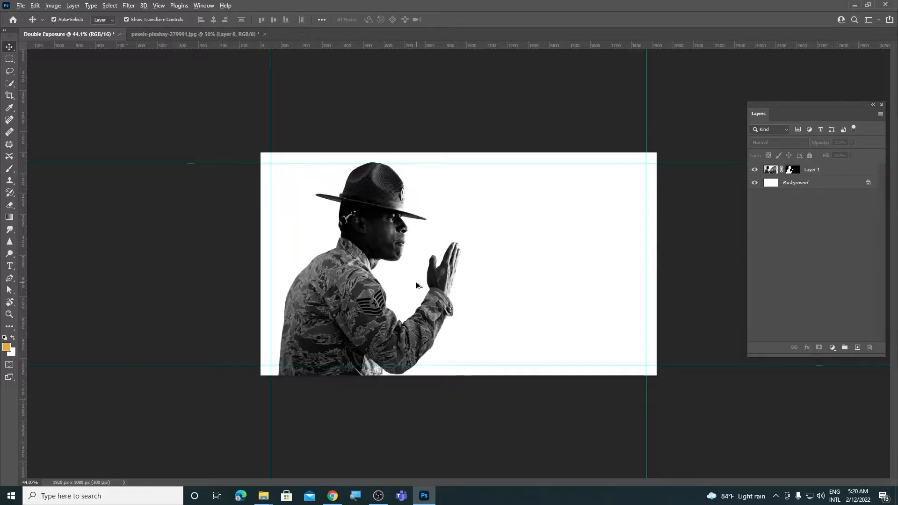
Step: Apply the Oil Paint filter to the instructor's image with Stylization 0.4, Cleanliness 6.2, Scale 0.8 and Bristle Detail 4.4
scroll(402, 279, up, 2)
click(128, 6)
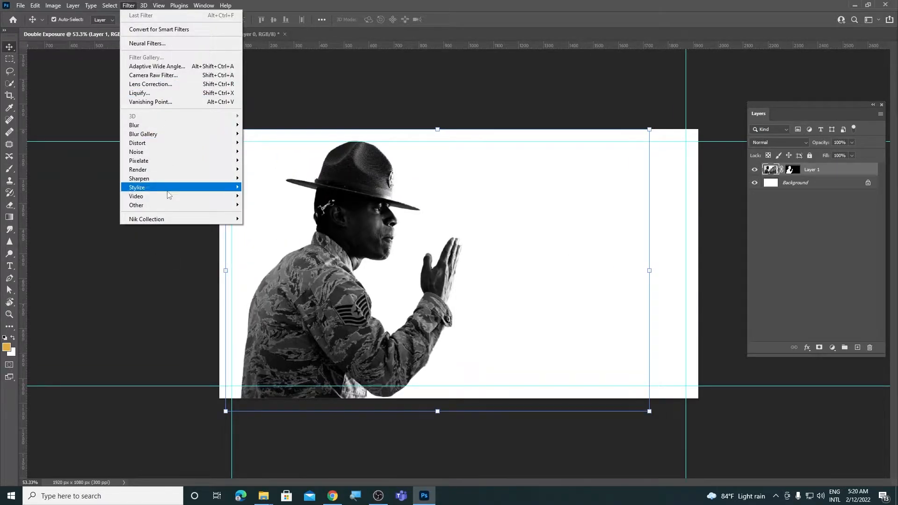
mouse_move(174, 188)
click(262, 222)
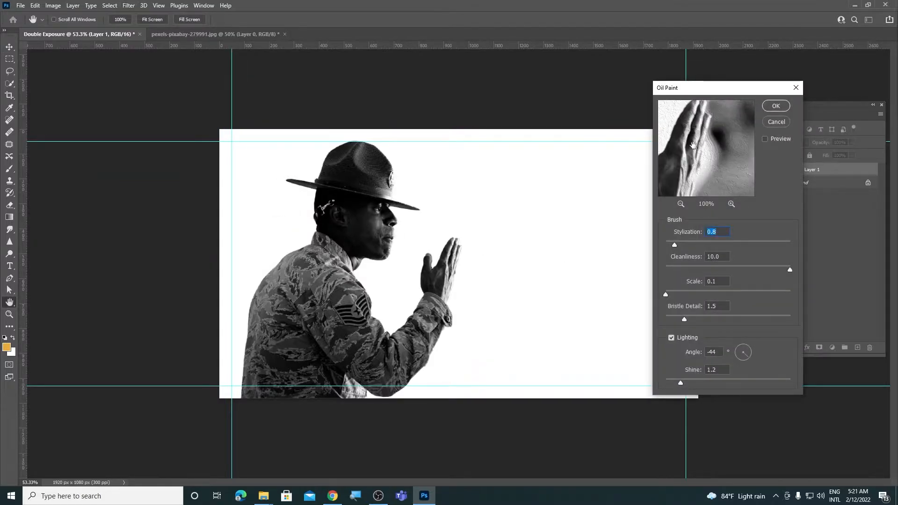
drag(692, 145, 738, 162)
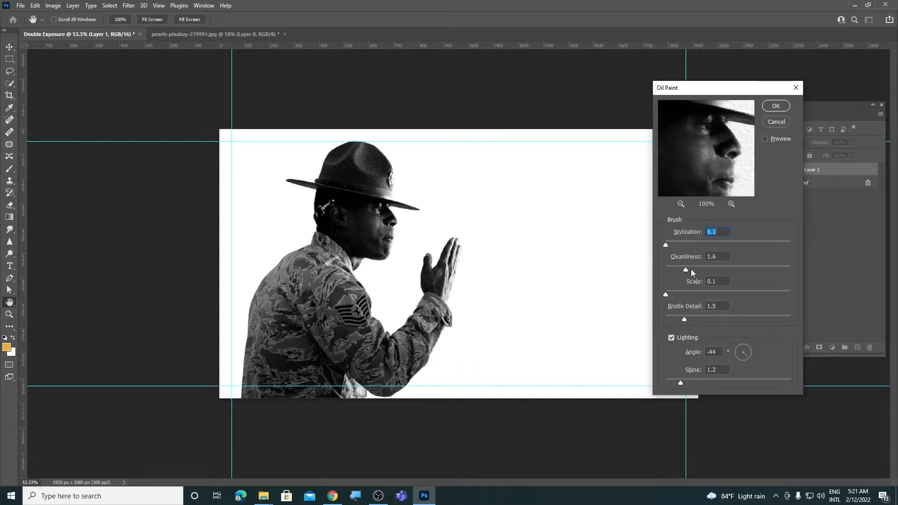
click(744, 270)
drag(719, 294, 675, 295)
drag(712, 241, 670, 245)
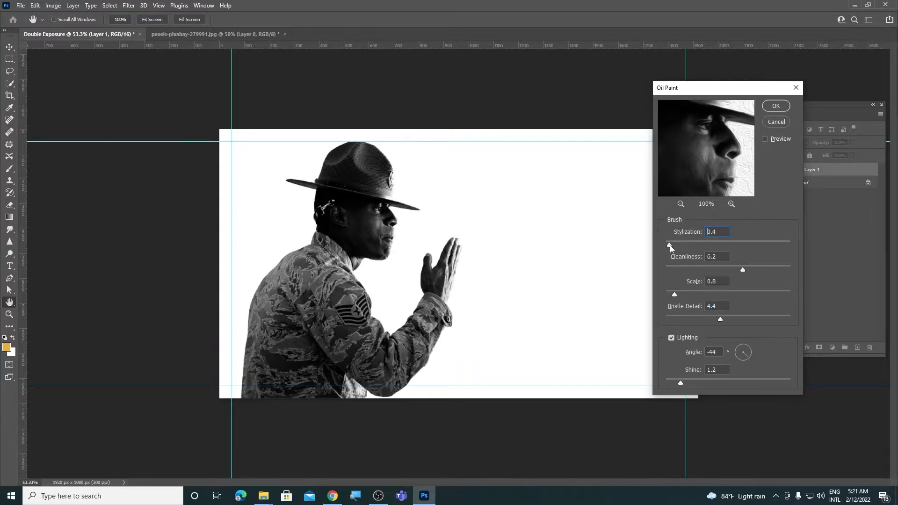
click(776, 105)
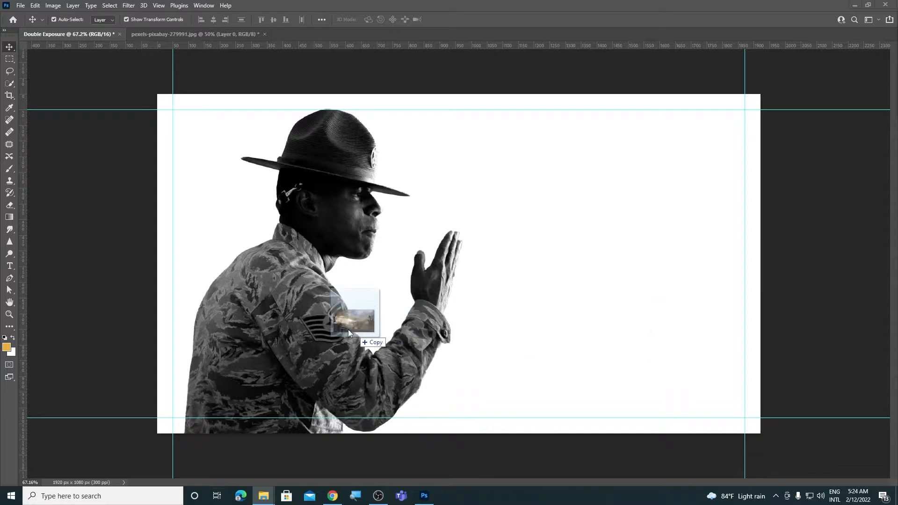
Step: Place the War-Background-Wallpaper-09761 image, scale it to 23.30% and shift it left over the instructor
drag(348, 329, 317, 295)
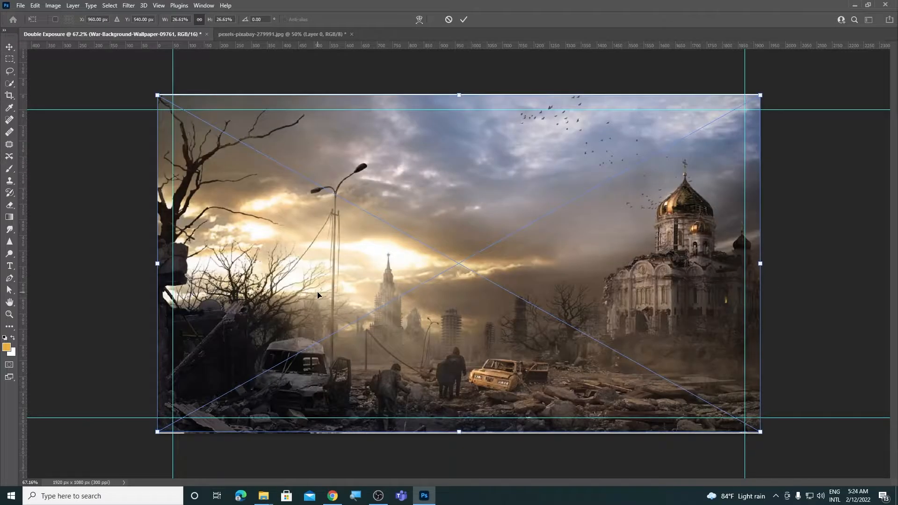
drag(409, 288, 383, 311)
drag(668, 431, 645, 415)
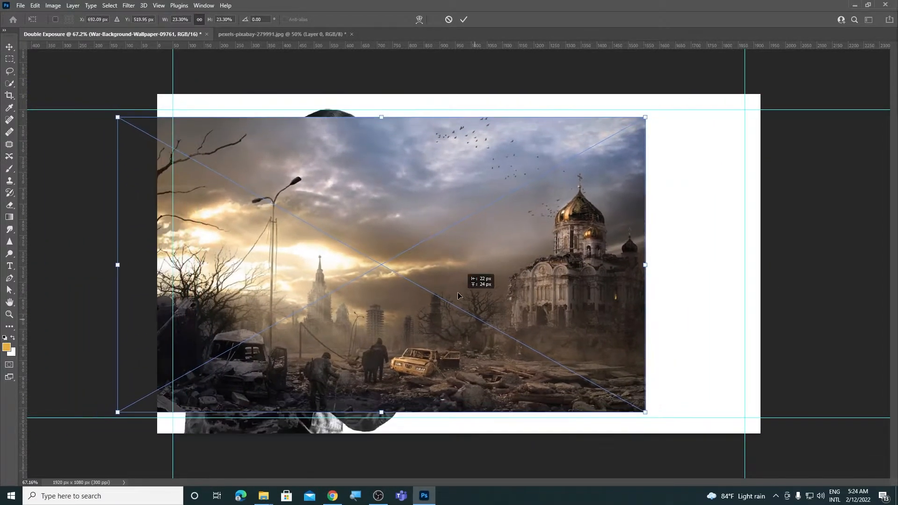
drag(463, 286, 443, 259)
key(Return)
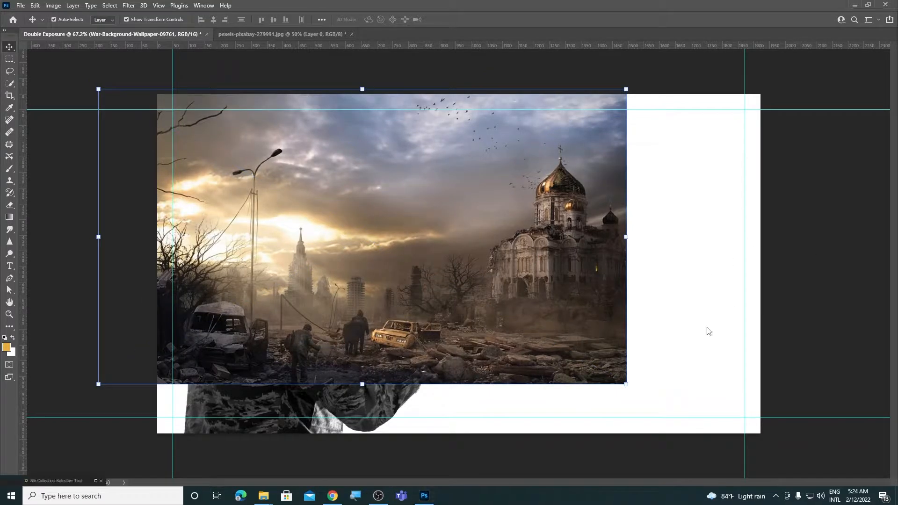
Step: Clip the war background to the instructor layer and move it so the spired tower sits on his back
click(196, 6)
click(269, 211)
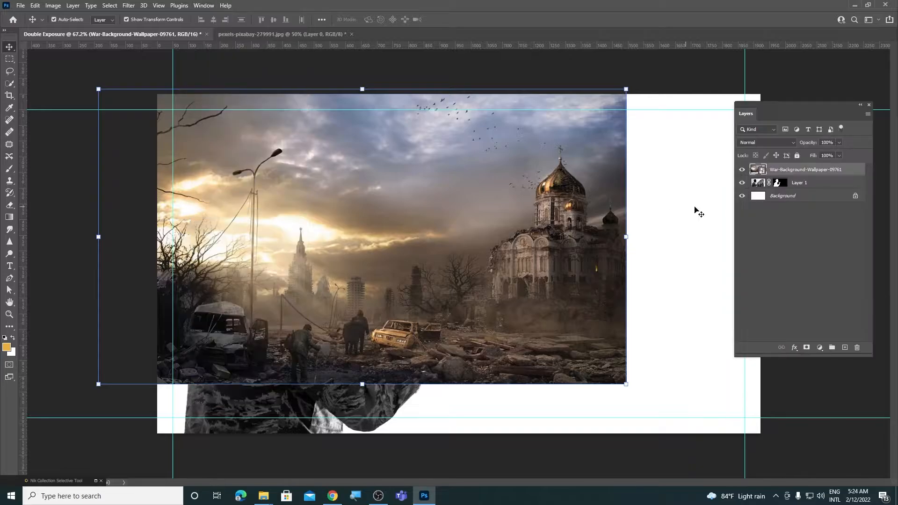
alt+click(759, 176)
drag(299, 284, 255, 298)
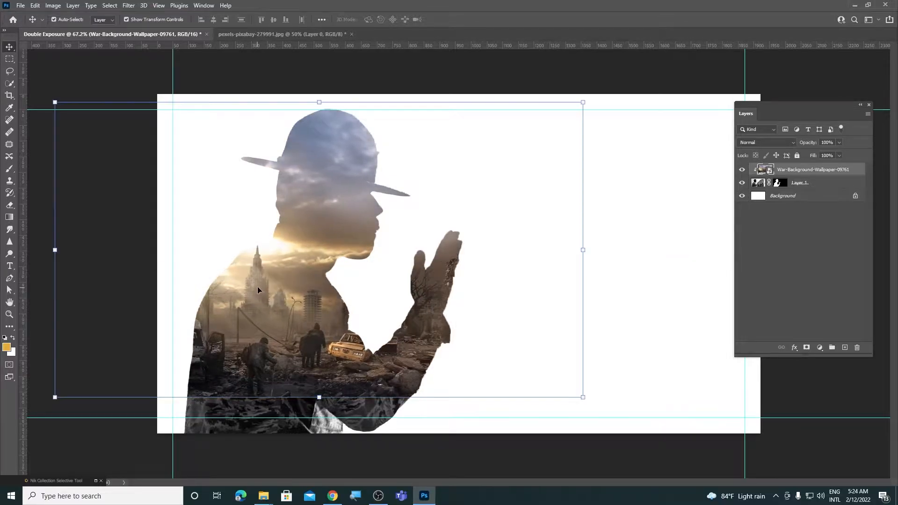
Step: Add a mask to the war background and paint black with a large soft brush over the hand, arm, face and lower body
key(b)
key(d)
key(x)
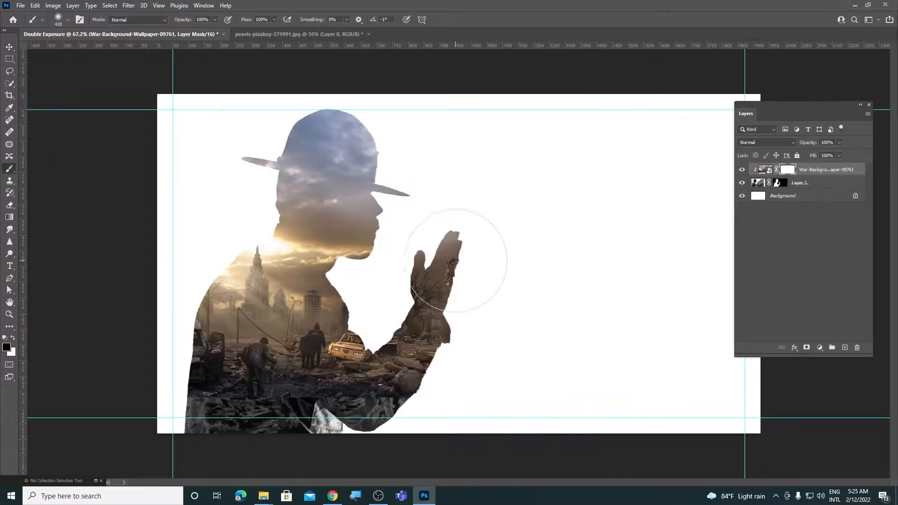
drag(455, 261, 416, 369)
key(ctrl+z)
key(bracketright)
key(bracketright)
key(bracketright)
mouse_move(457, 327)
mouse_down()
mouse_move(427, 417)
mouse_move(235, 481)
mouse_move(290, 475)
mouse_move(400, 347)
mouse_move(396, 330)
mouse_move(499, 332)
mouse_move(451, 156)
mouse_move(455, 206)
mouse_up()
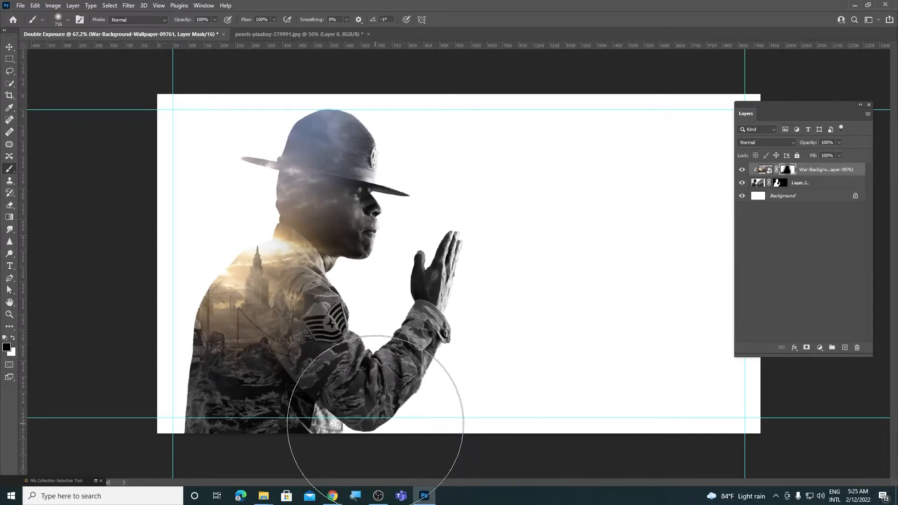
click(9, 47)
Step: Enlarge the war background to about 107.5% and nudge it right so the tower sits on the instructor's back
scroll(239, 220, up, 3)
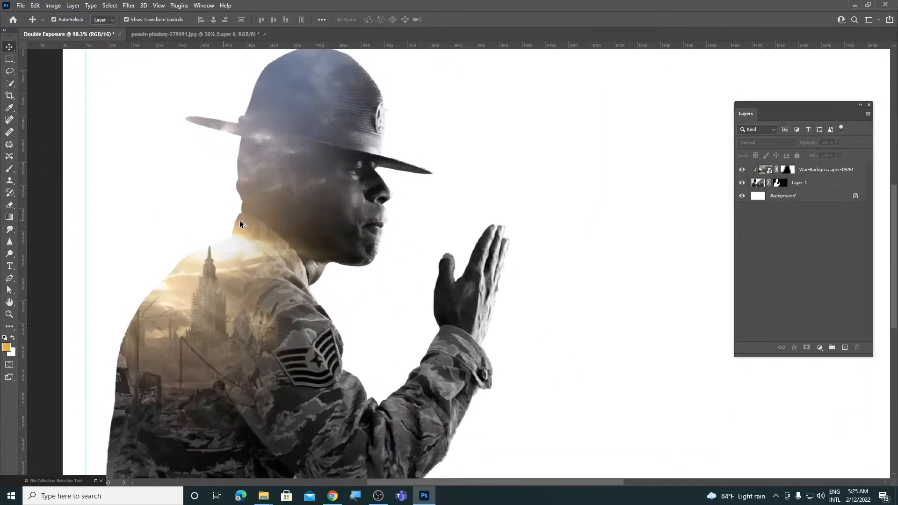
scroll(220, 300, down, 2)
drag(220, 300, 234, 298)
drag(314, 101, 313, 77)
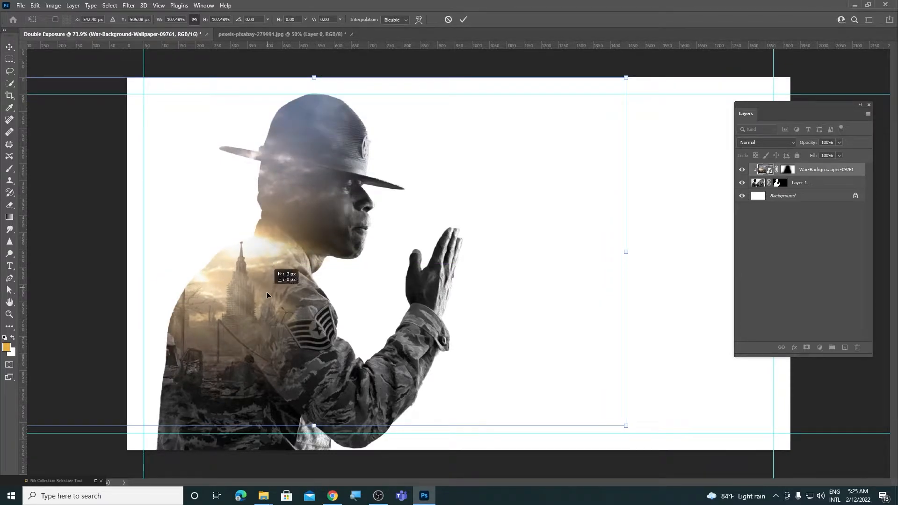
drag(314, 153, 314, 160)
click(651, 179)
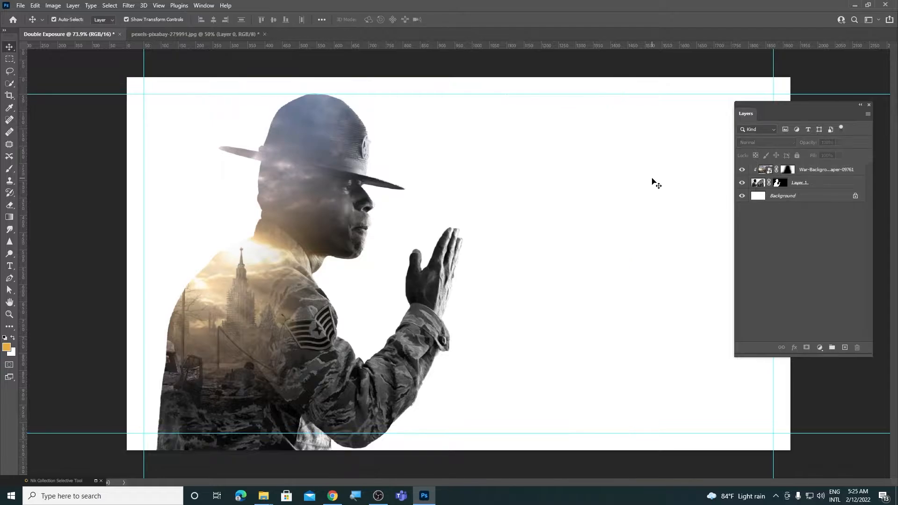
Step: Group the war background and instructor layers, and add a layer mask to the group
key(ctrl+minus)
key(ctrl+minus)
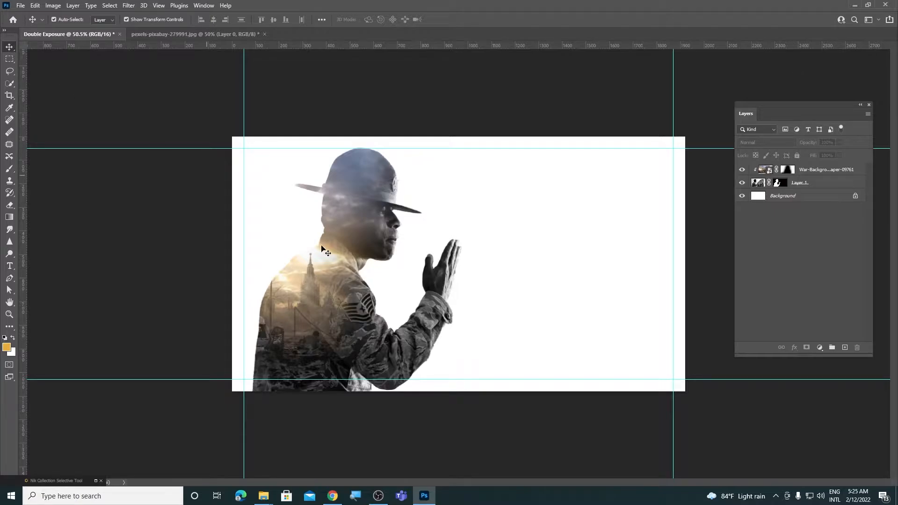
shift+click(818, 176)
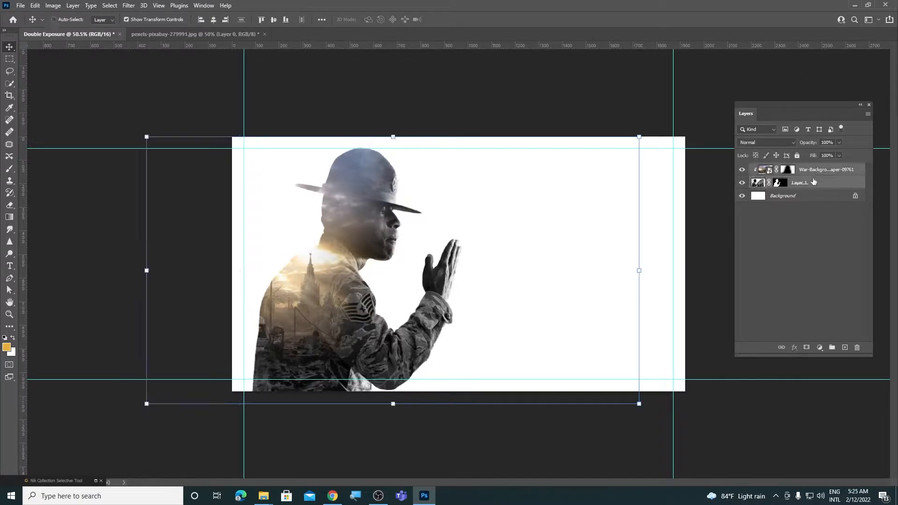
key(ctrl+g)
click(804, 352)
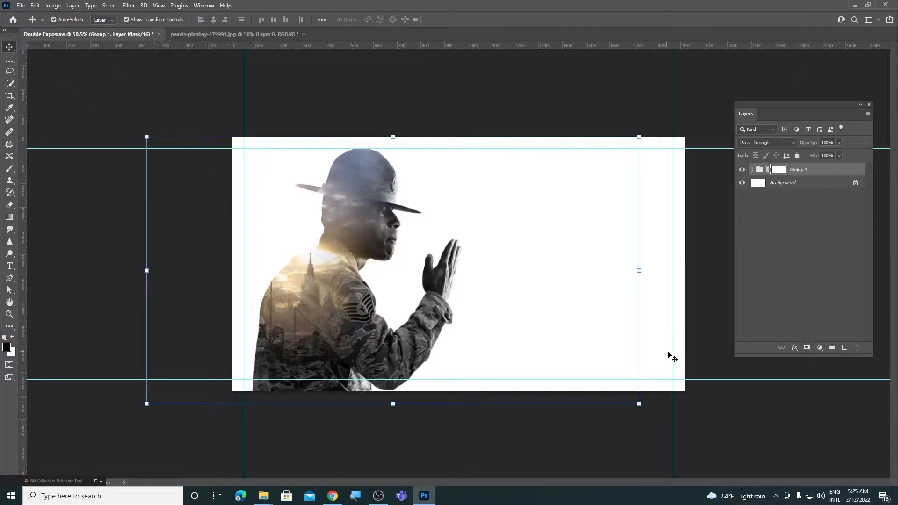
Step: Fade the instructor's lower body into the white background by painting black with a soft brush on the group's mask
key(b)
key(d)
mouse_move(462, 378)
mouse_down()
mouse_move(531, 445)
mouse_move(585, 462)
mouse_move(180, 431)
mouse_move(440, 458)
mouse_up()
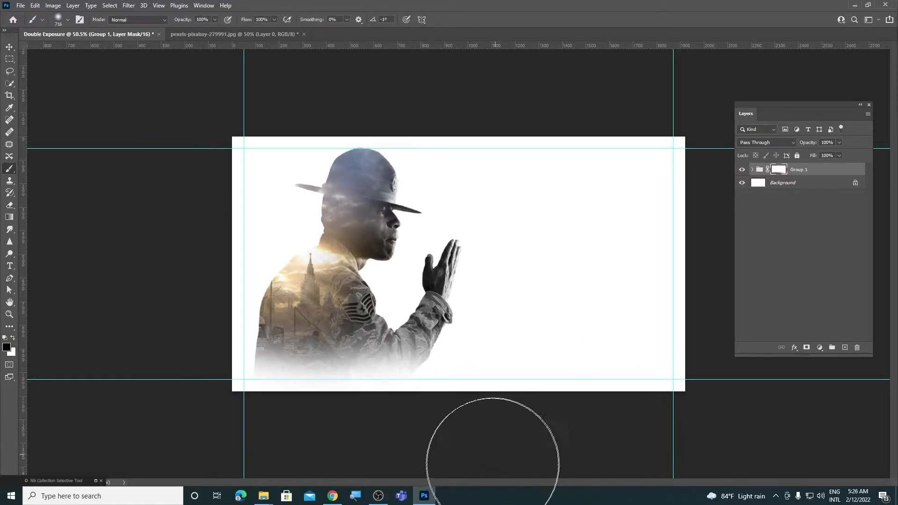
scroll(319, 393, up, 4)
scroll(318, 393, down, 4)
key(v)
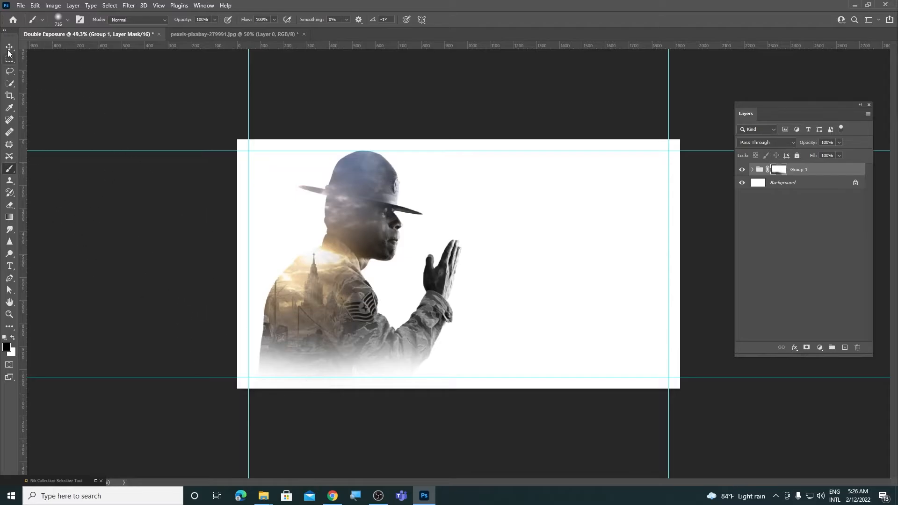
click(452, 94)
scroll(340, 185, up, 2)
scroll(333, 184, down, 1)
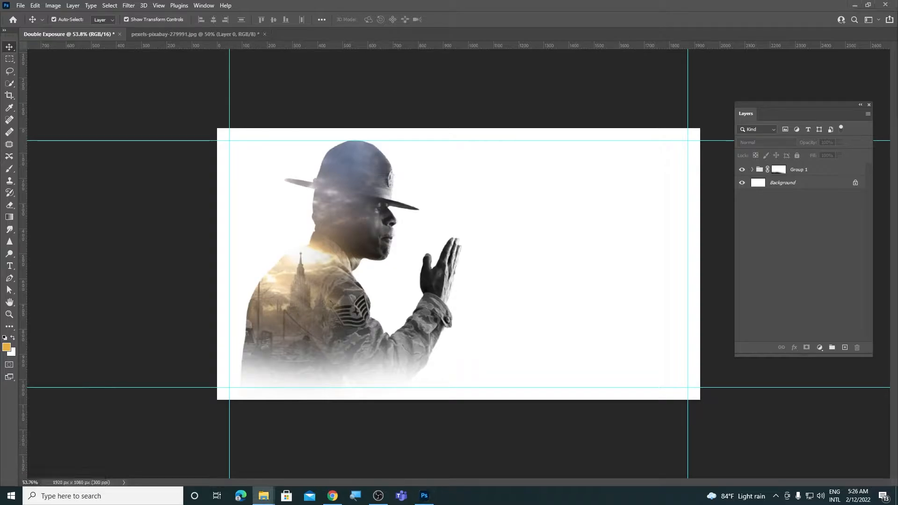
Step: Place the fiery explosion image 57035073_303 and move its layer beneath Group 1
drag(601, 265, 504, 264)
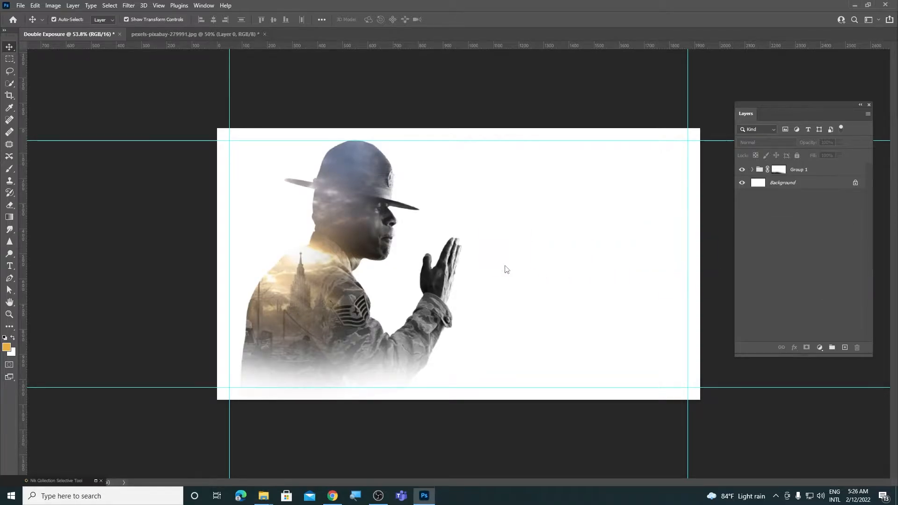
key(Return)
click(885, 150)
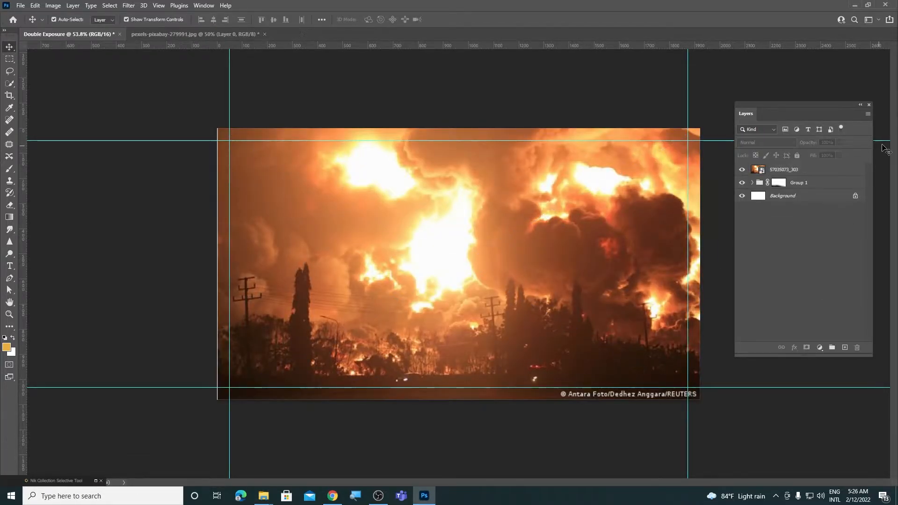
drag(801, 171, 798, 190)
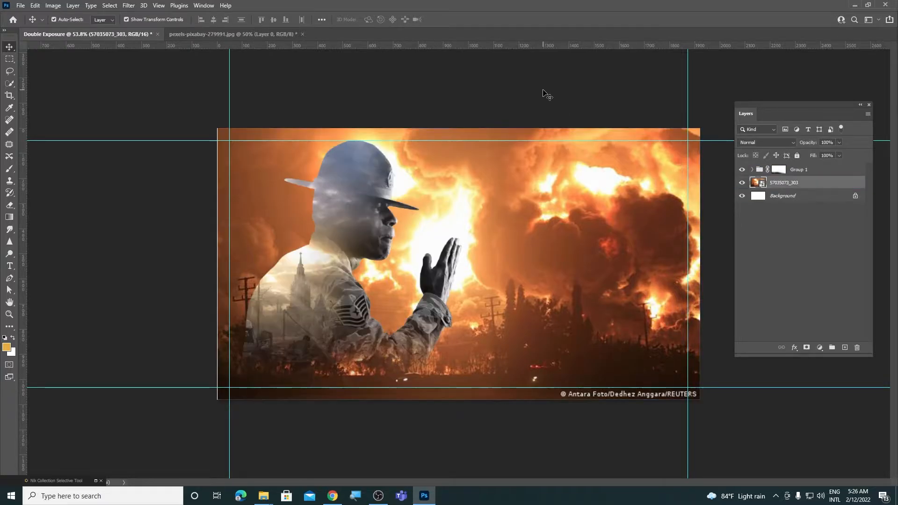
Step: Add a mask to the explosion layer and paint black over its lower half to fade it into white
click(806, 347)
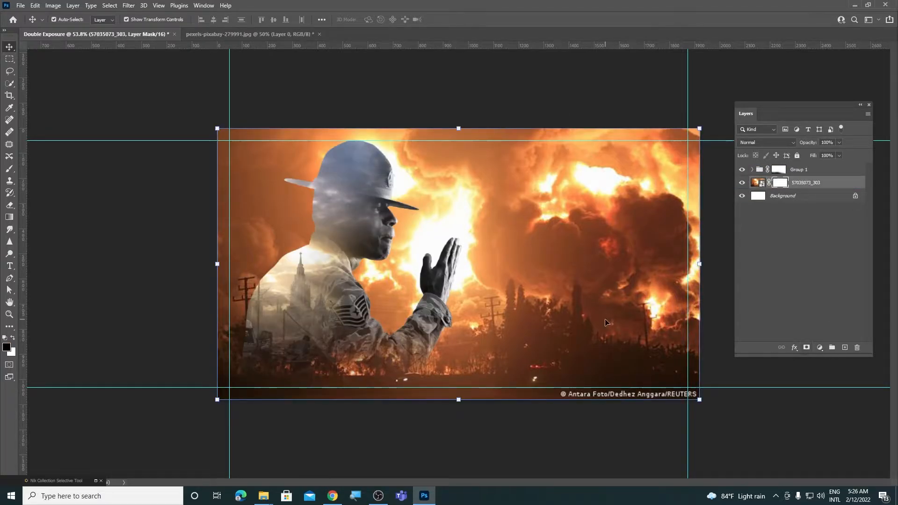
key(b)
mouse_move(606, 323)
mouse_down()
mouse_move(862, 441)
mouse_move(21, 431)
mouse_move(100, 341)
mouse_move(895, 442)
mouse_move(280, 446)
mouse_up()
key(v)
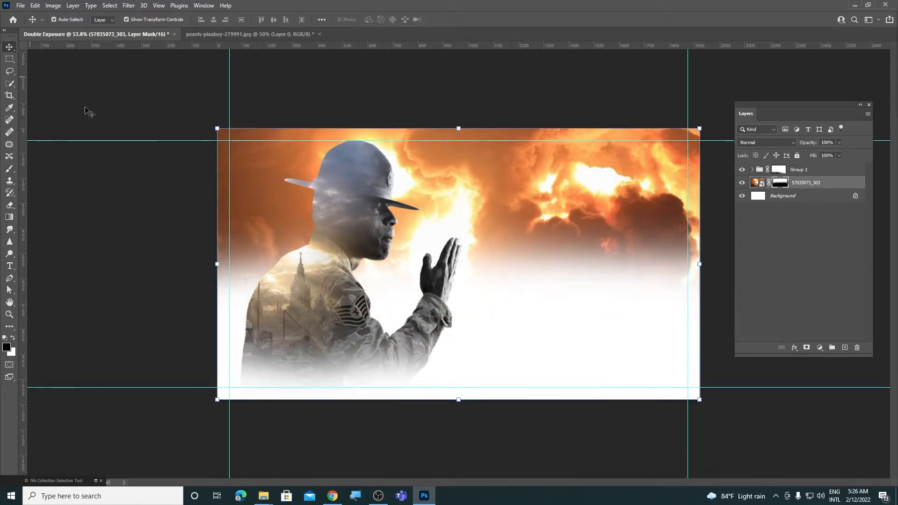
Step: Reduce the explosion layer's Fill to 16%
drag(263, 181, 262, 182)
click(90, 186)
click(648, 201)
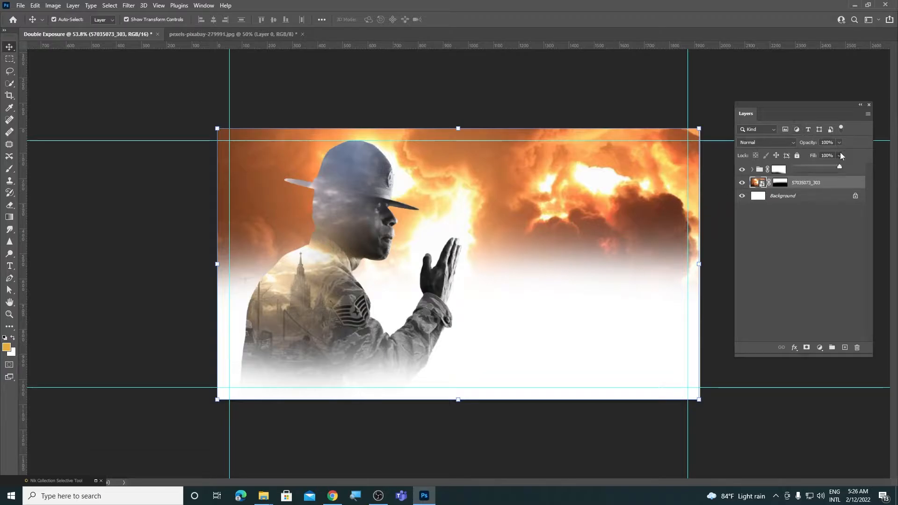
drag(817, 168, 804, 168)
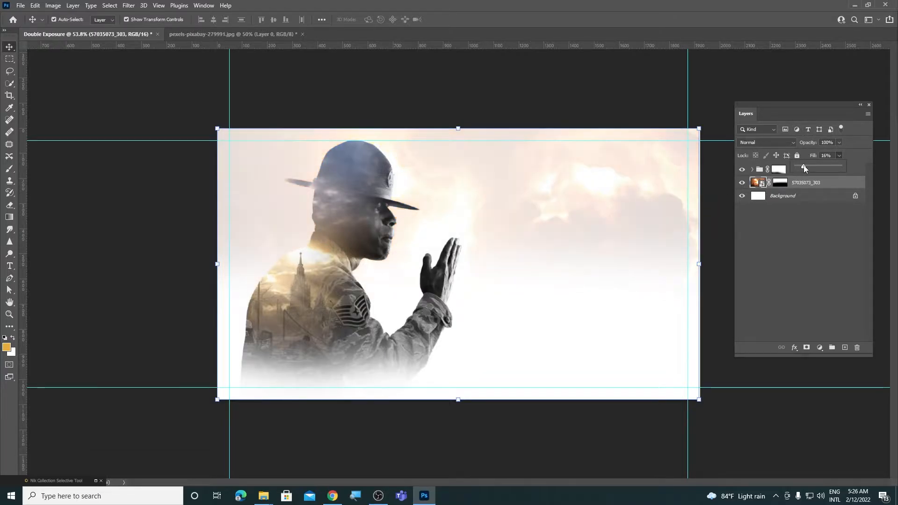
Step: Paint white with the soft brush across the lower part of the explosion layer's mask to bring the whole image back
click(780, 182)
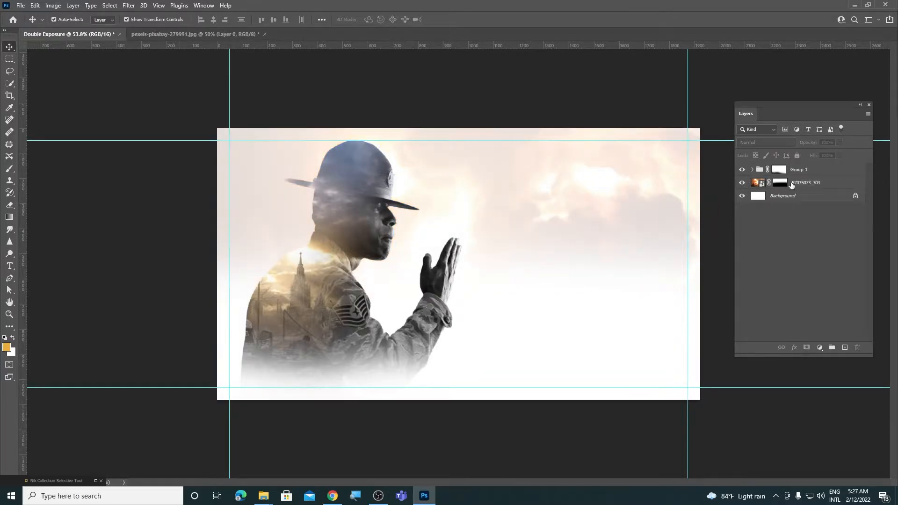
key(b)
drag(346, 348, 798, 307)
key(x)
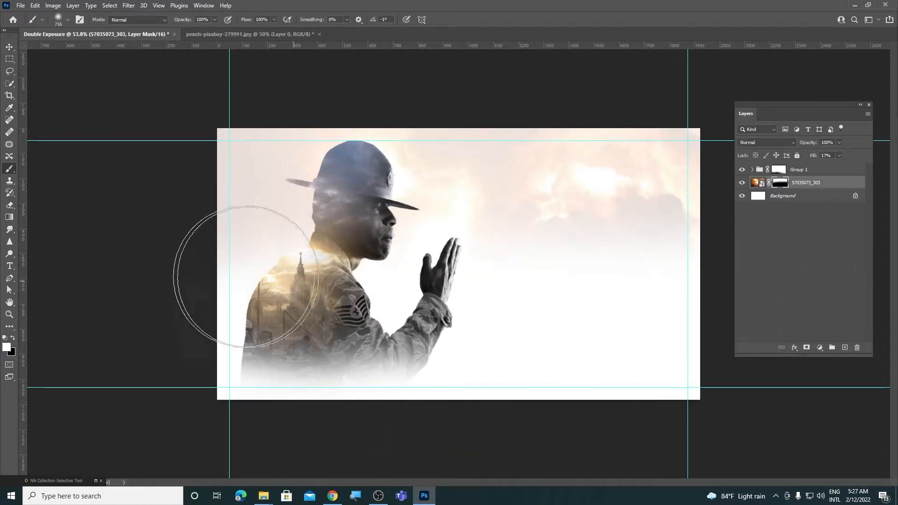
drag(245, 276, 869, 272)
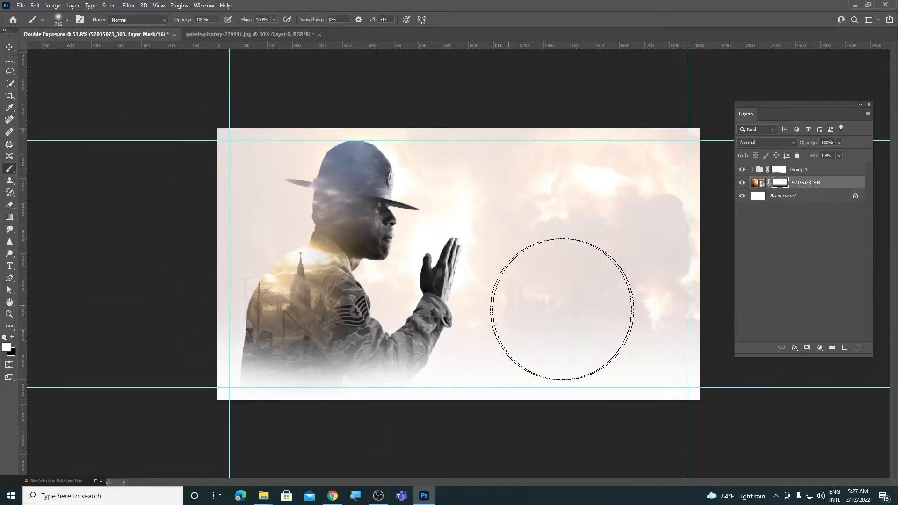
drag(817, 388, 251, 383)
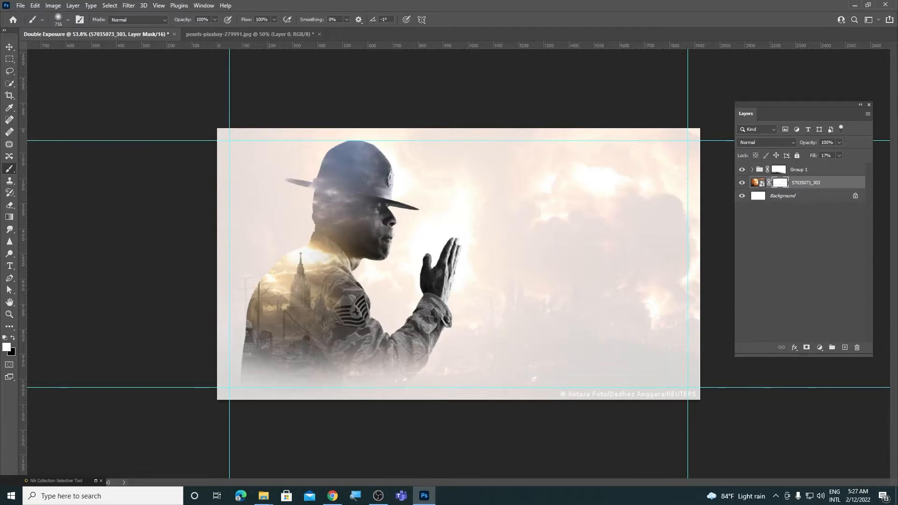
Step: Lower the explosion layer's Opacity to 63%
key(v)
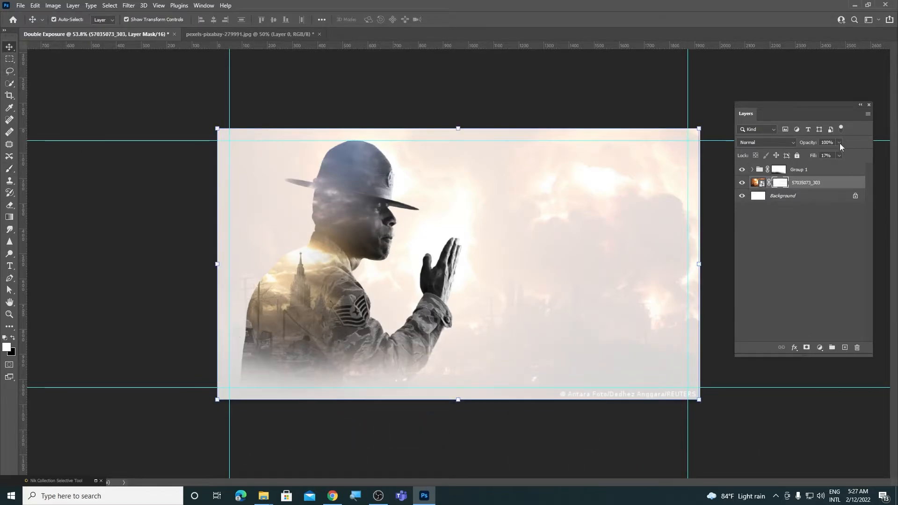
drag(829, 151, 824, 155)
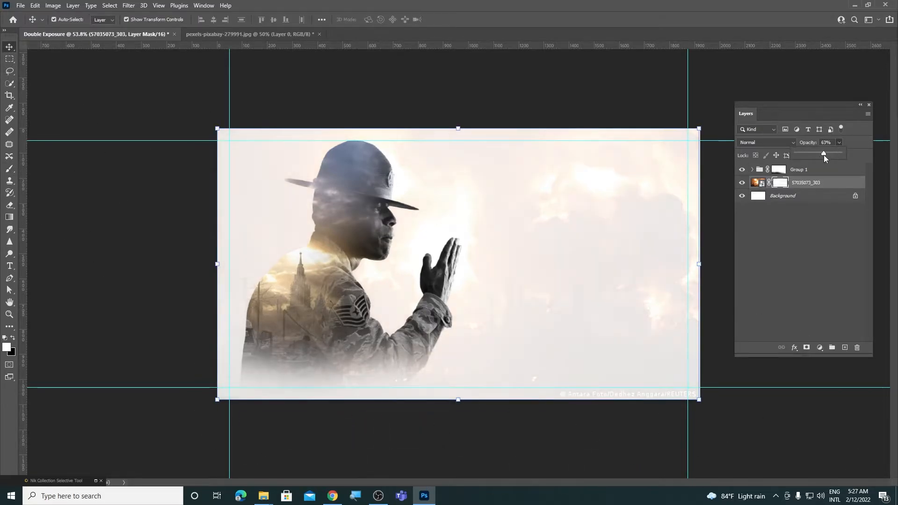
click(651, 94)
Step: Add a Curves adjustment layer above Group 1 and clip it to the group
click(800, 171)
click(819, 347)
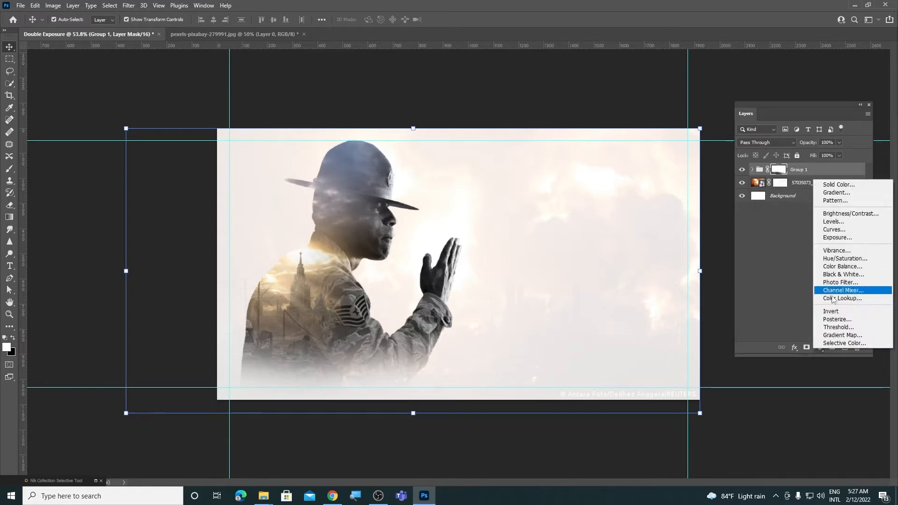
click(834, 229)
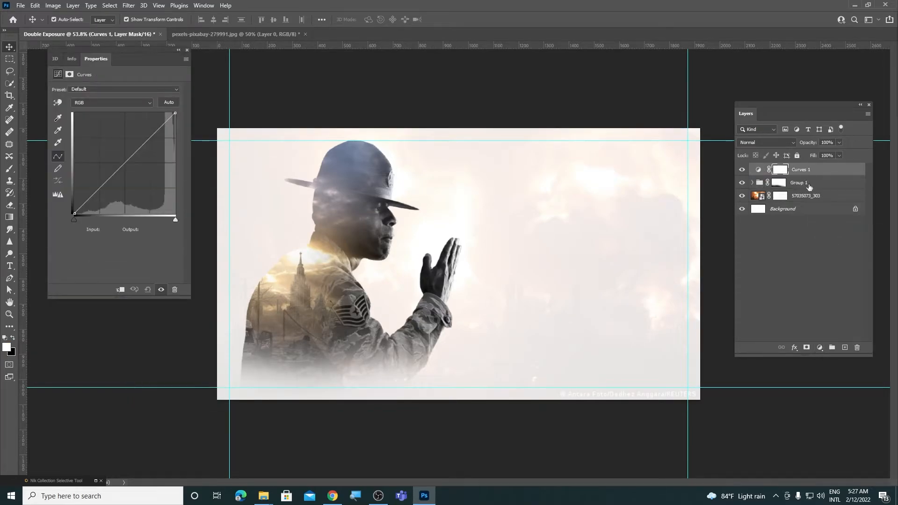
alt+click(764, 176)
Step: Boost the clipped curve's contrast by moving the black point inward, setting the white point's input to 242, and adding points including input 94, output 47
drag(109, 49, 626, 97)
drag(603, 267, 612, 267)
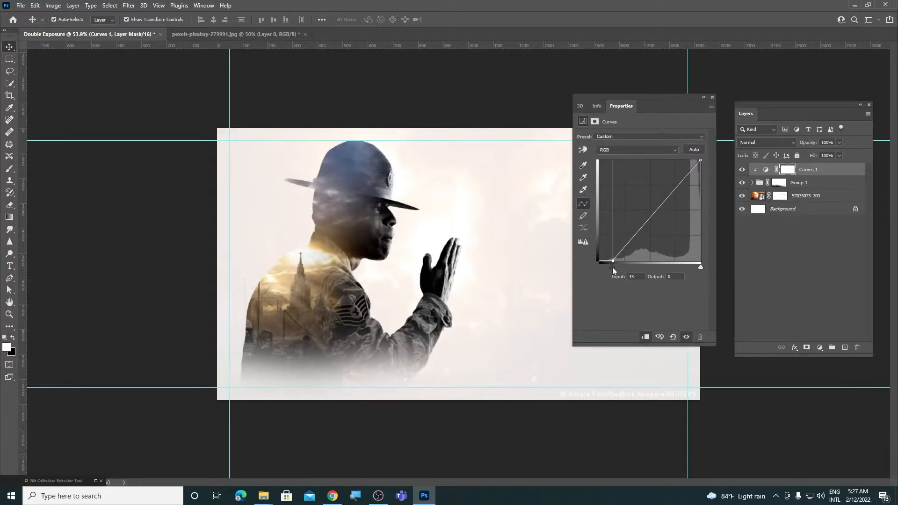
drag(700, 160, 696, 160)
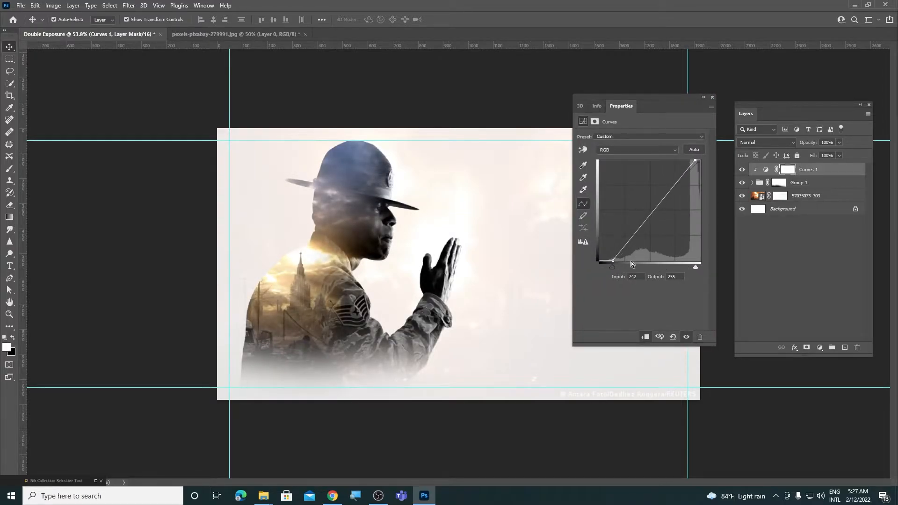
drag(612, 268, 622, 269)
drag(661, 204, 656, 208)
drag(637, 241, 636, 242)
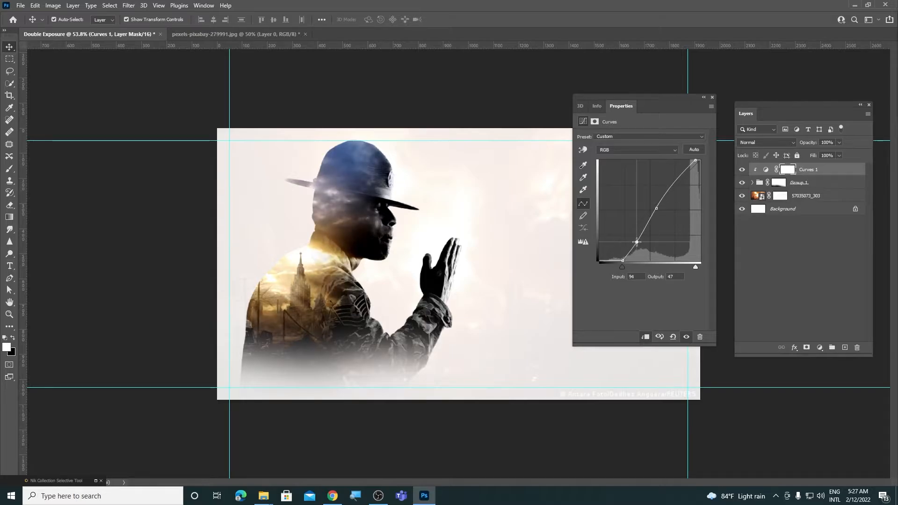
click(712, 97)
Step: Paint black with a soft brush on the Curves 1 mask over the instructor's hands, forearm and face to remove the darkening there
key(b)
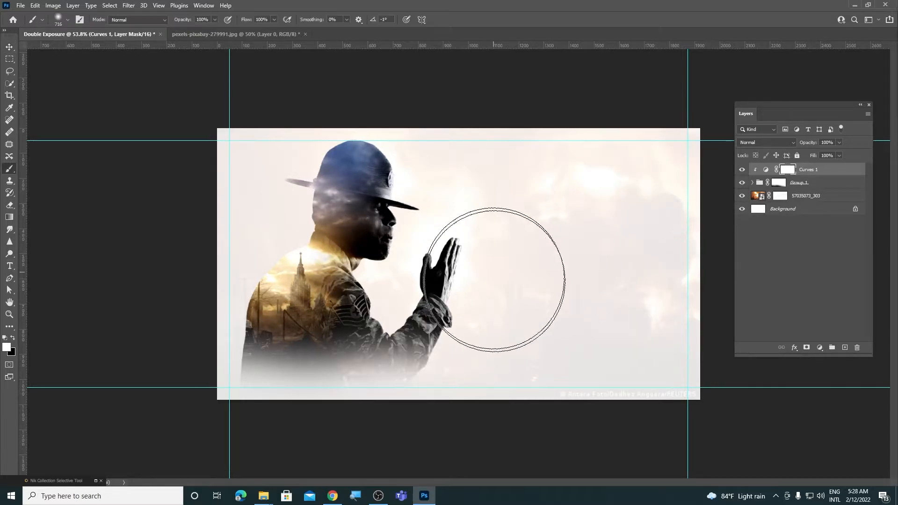
key(x)
mouse_move(481, 316)
mouse_down()
mouse_move(471, 393)
mouse_move(372, 483)
mouse_up()
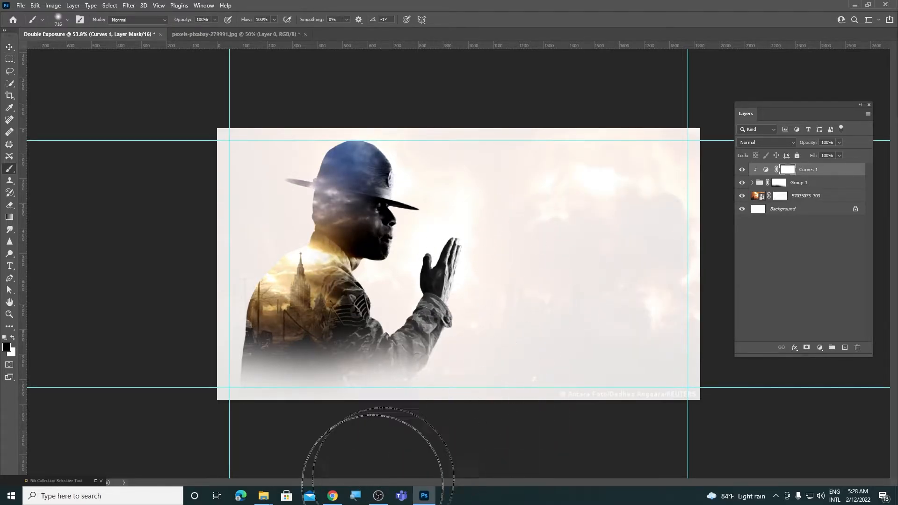
click(421, 255)
key(ctrl+z)
alt+right_click(428, 245)
scroll(433, 250, up, 5)
right_click(367, 223)
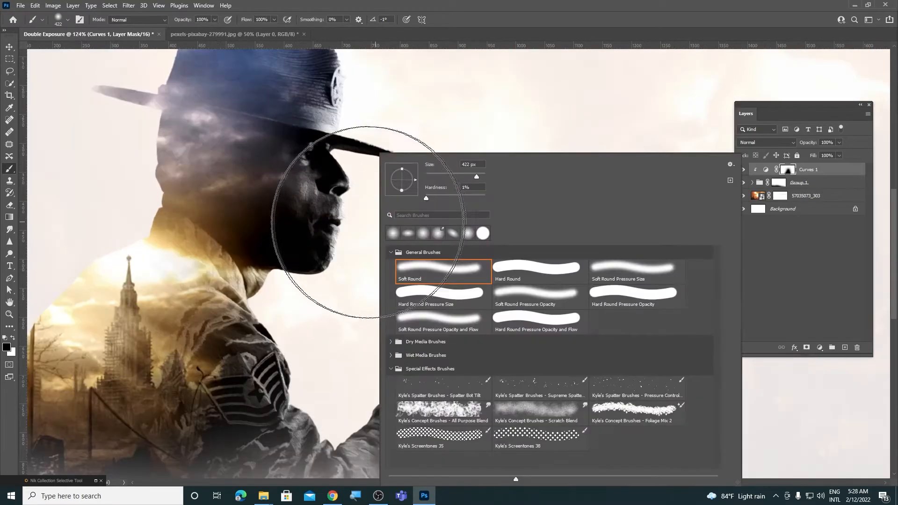
alt+right_click(368, 247)
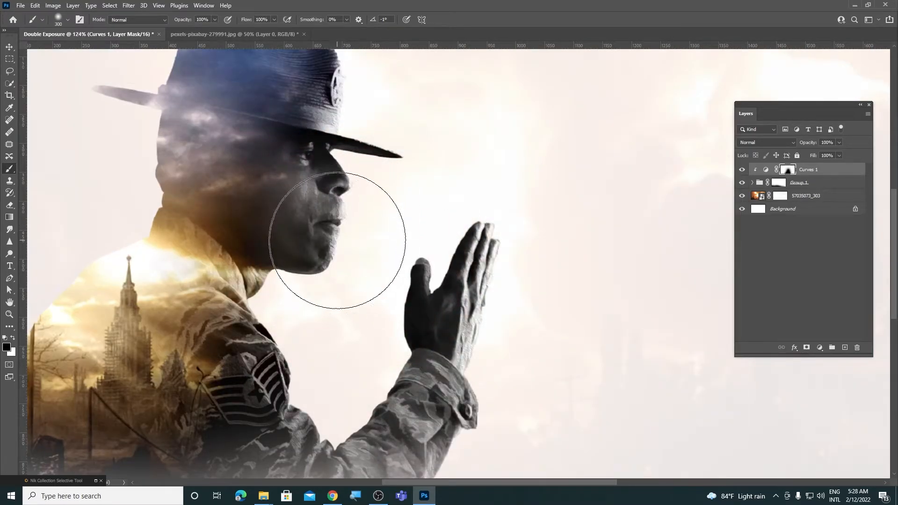
scroll(340, 234, down, 5)
click(9, 47)
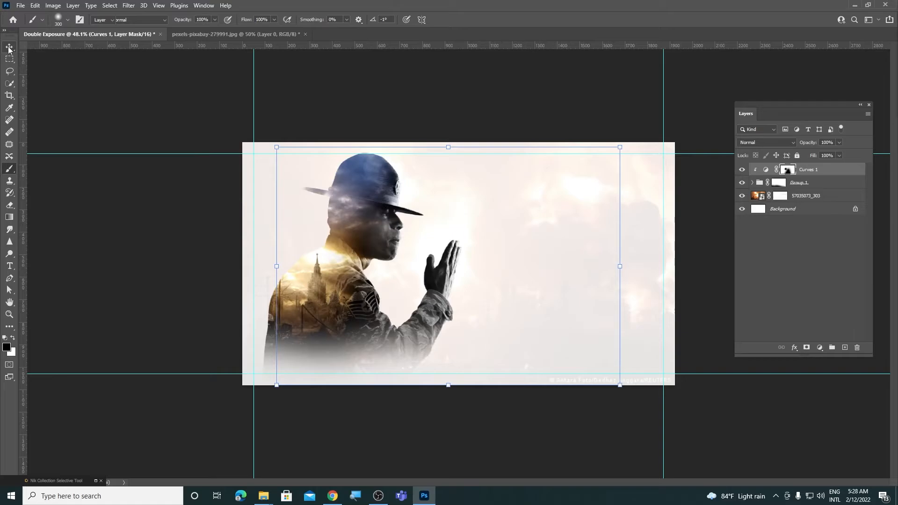
Step: Add a Curves adjustment above the explosion layer and move its black point inward to an input near 110
click(810, 194)
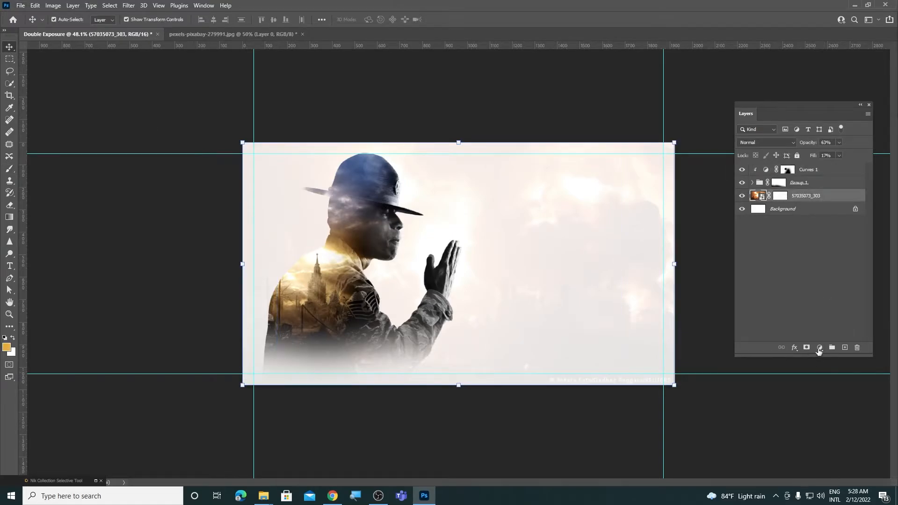
click(819, 350)
click(839, 232)
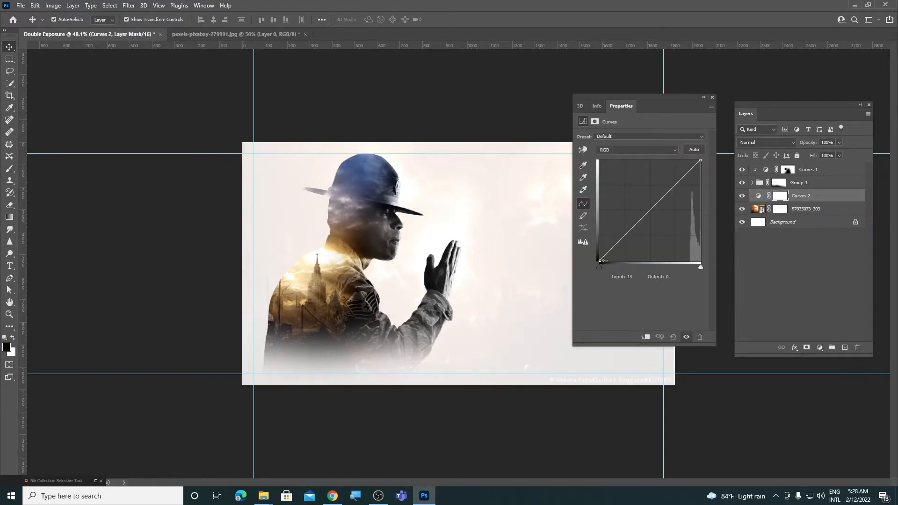
drag(603, 261, 643, 260)
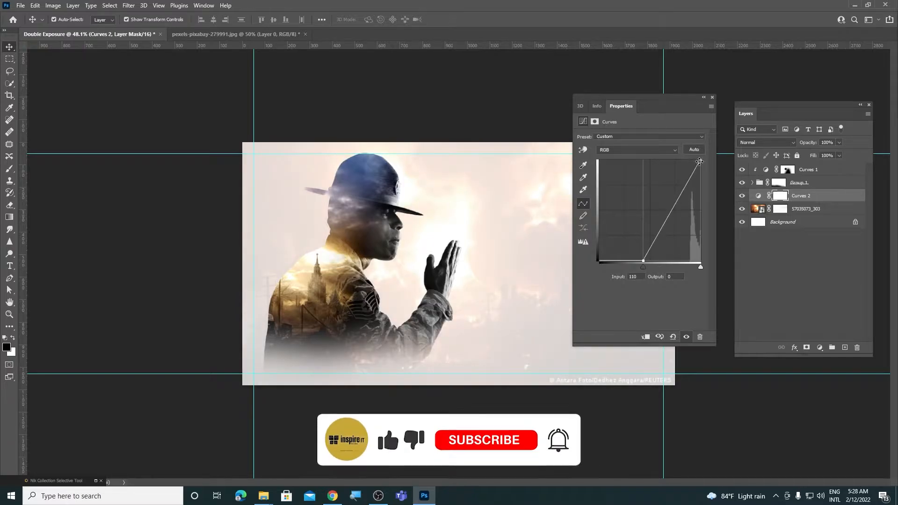
mouse_move(699, 161)
mouse_down()
mouse_move(689, 162)
mouse_move(706, 159)
mouse_up()
mouse_move(644, 267)
mouse_down()
mouse_move(659, 270)
mouse_move(641, 266)
mouse_up()
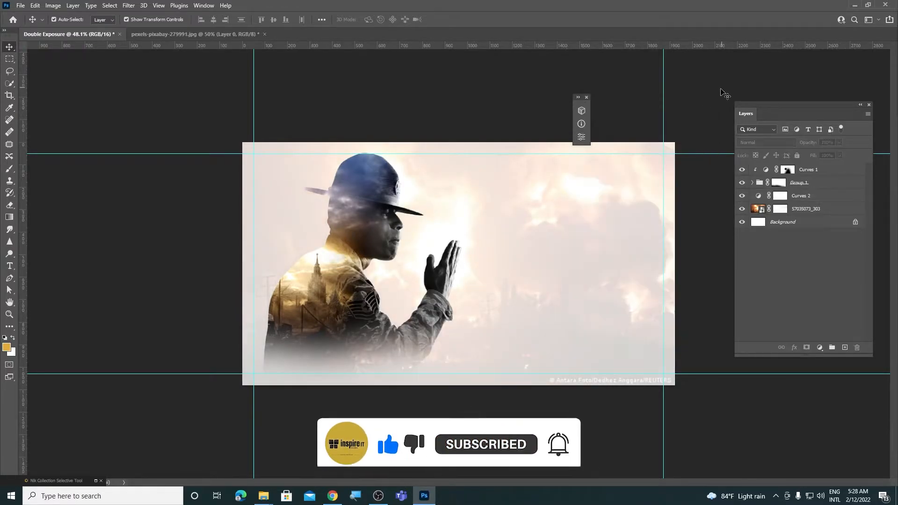
Step: Place the War-Background-Wallpaper-09761 image slightly below the canvas center and move its layer beneath Group 1
click(808, 212)
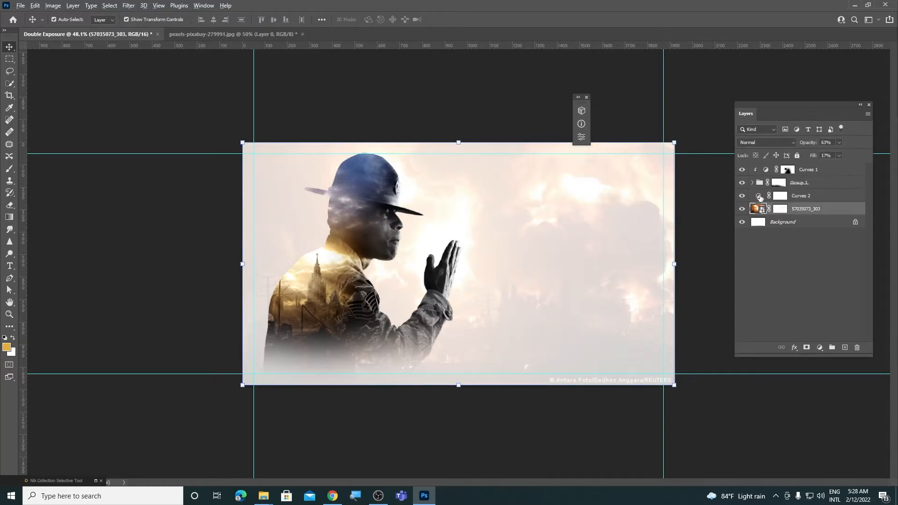
click(781, 268)
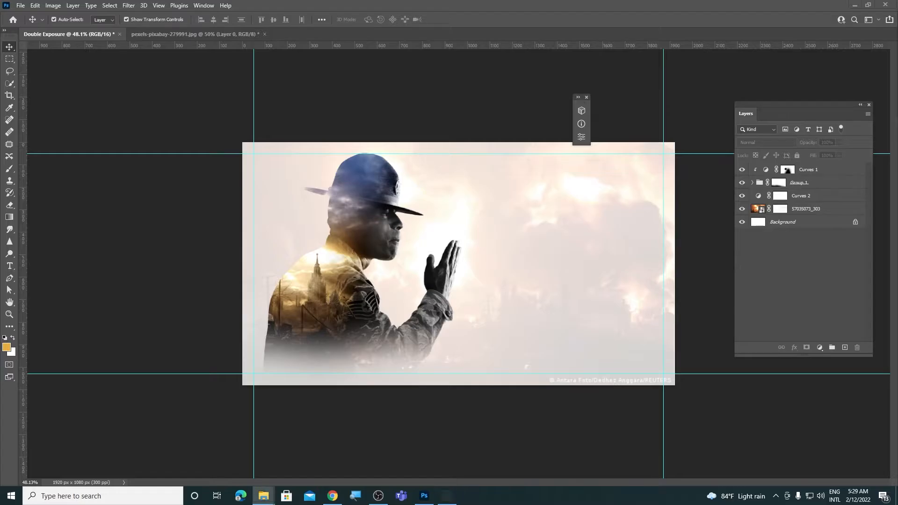
drag(467, 342, 426, 330)
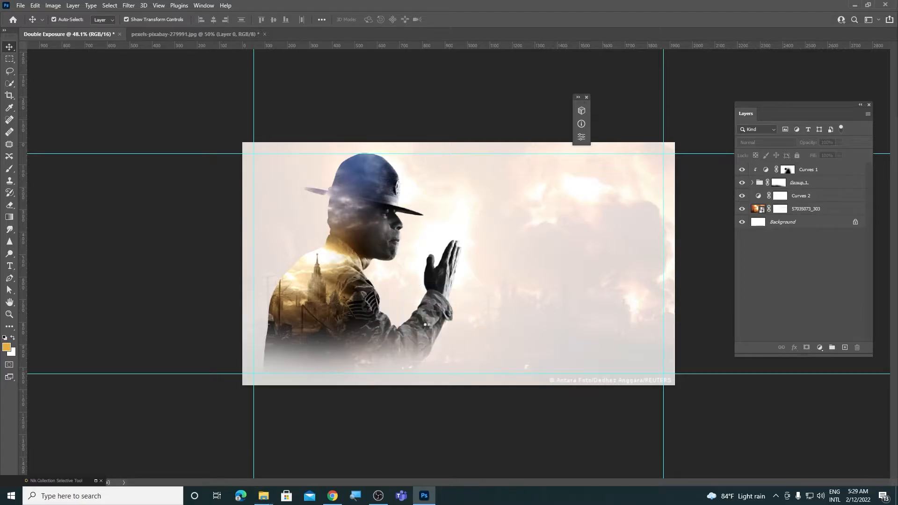
drag(491, 271, 491, 277)
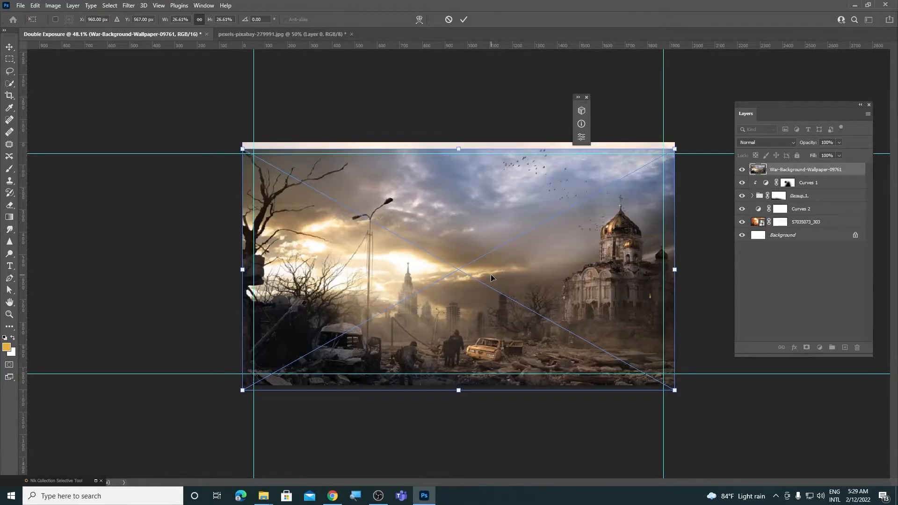
key(Return)
drag(837, 169, 837, 193)
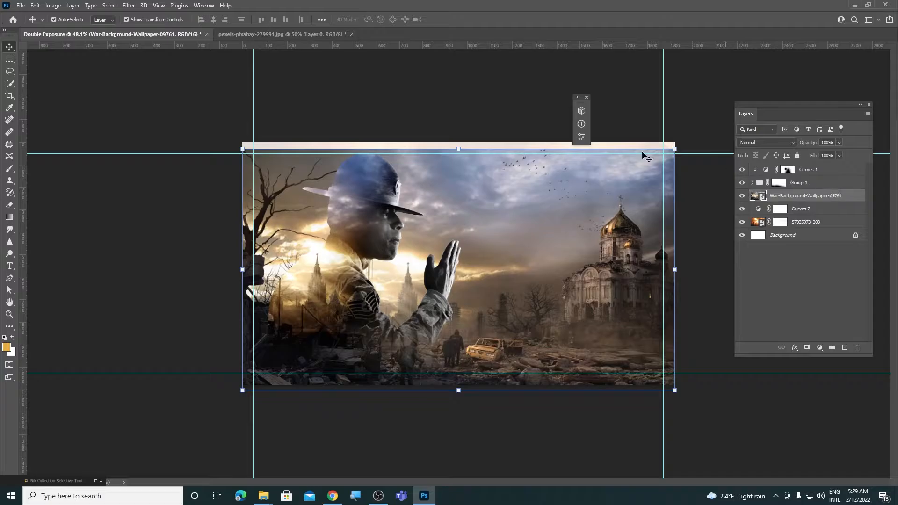
Step: Add a mask to the war city layer and paint black over its upper area with a large soft brush to fade the sky
click(806, 347)
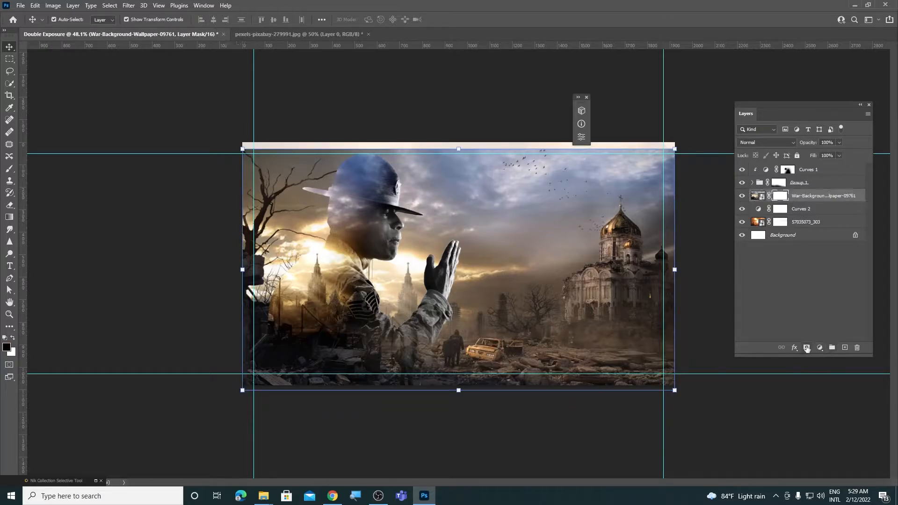
key(b)
alt+right_click(261, 173)
drag(260, 150, 747, 145)
mouse_move(747, 146)
mouse_down()
mouse_move(117, 142)
mouse_move(231, 224)
mouse_up()
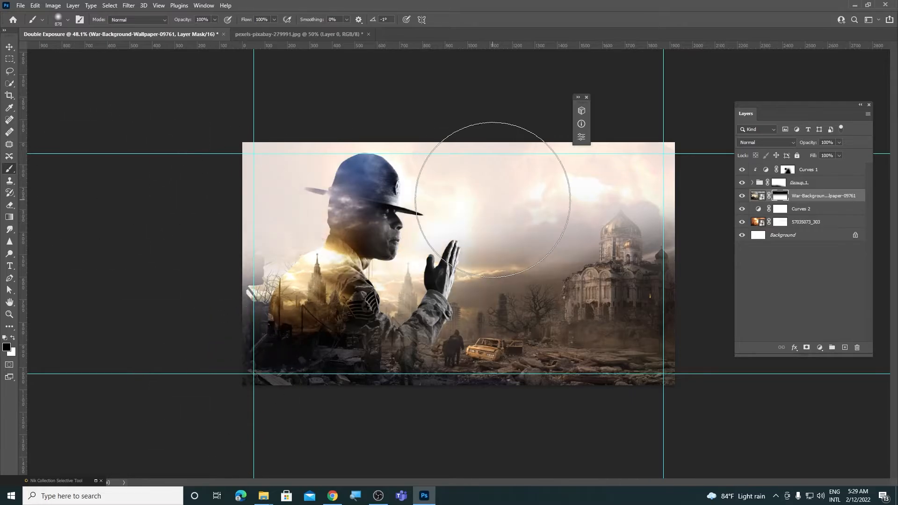
shift+click(255, 193)
key(ctrl+z)
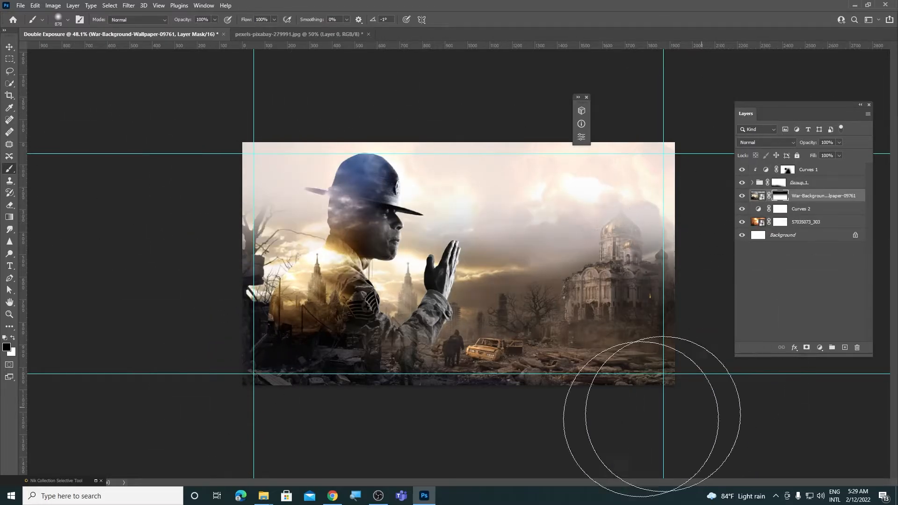
drag(651, 417, 575, 421)
key(ctrl+z)
drag(451, 237, 219, 164)
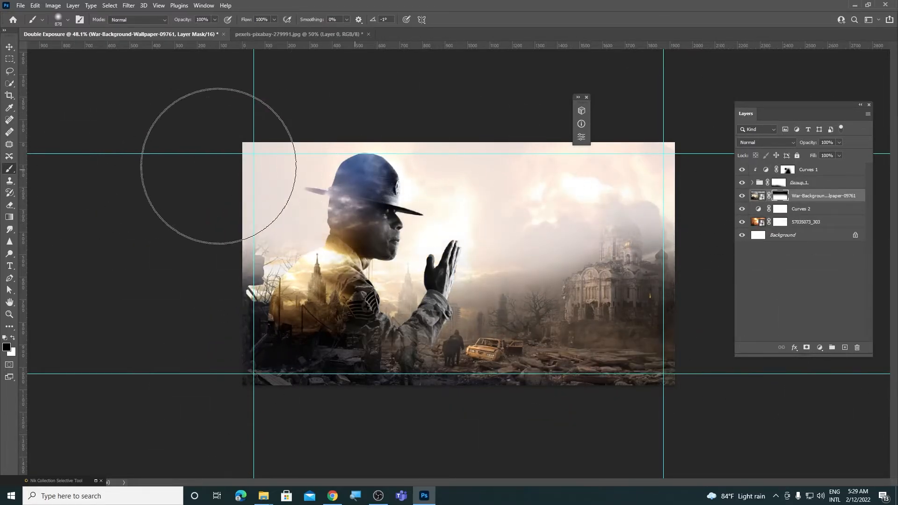
key(ctrl+z)
mouse_move(411, 365)
mouse_down()
mouse_move(264, 359)
mouse_move(234, 207)
mouse_up()
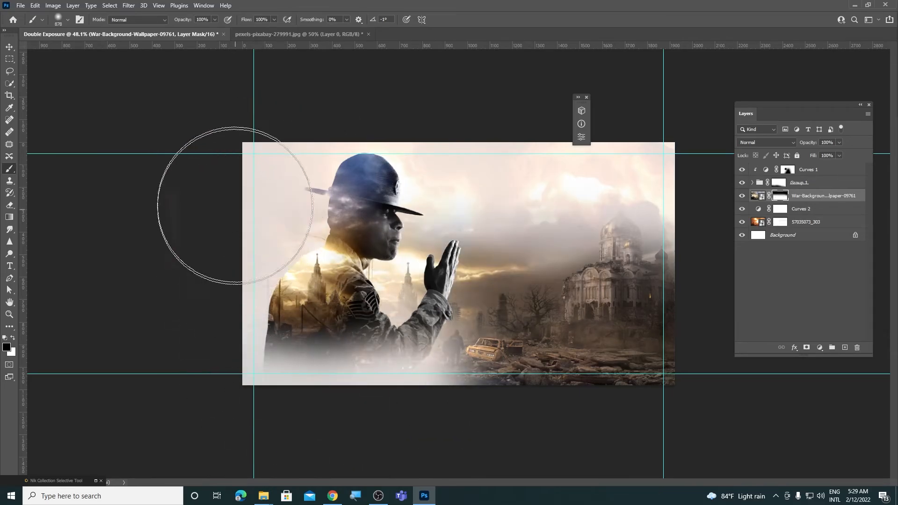
key(ctrl+z)
Step: On the war city layer's mask, paint black behind the instructor's back and white over the cathedral dome with a 230 px brush
mouse_move(281, 239)
mouse_down()
mouse_move(156, 290)
mouse_move(140, 409)
mouse_move(162, 317)
mouse_up()
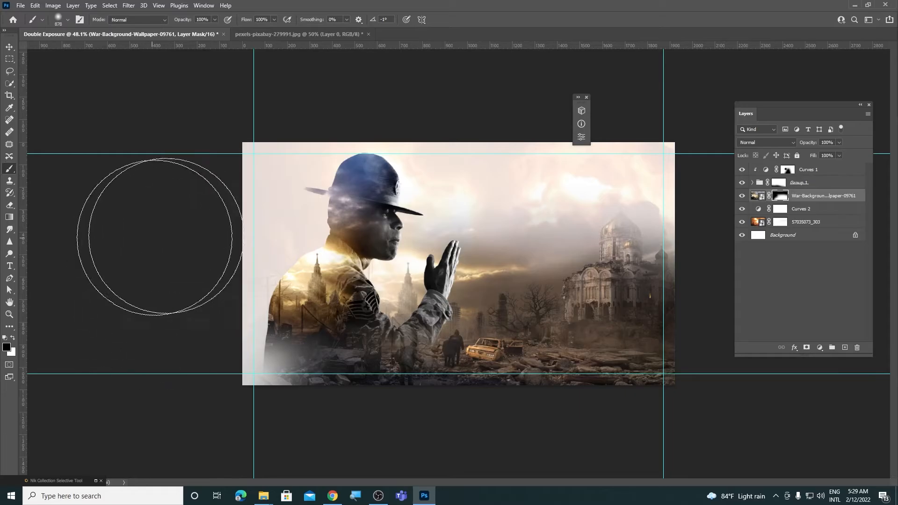
key(x)
alt+right_click(630, 273)
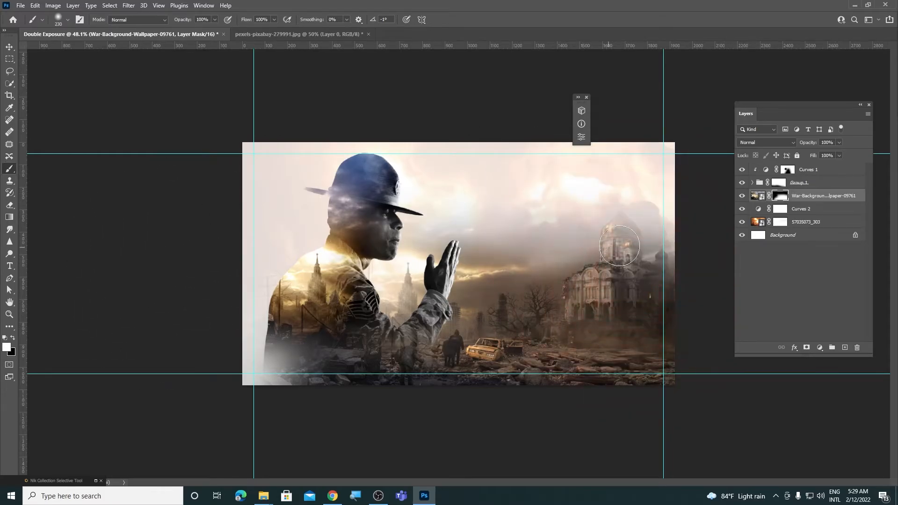
scroll(617, 243, up, 8)
drag(617, 243, 351, 209)
mouse_move(552, 250)
mouse_down()
mouse_move(526, 265)
mouse_move(524, 156)
mouse_move(531, 260)
mouse_up()
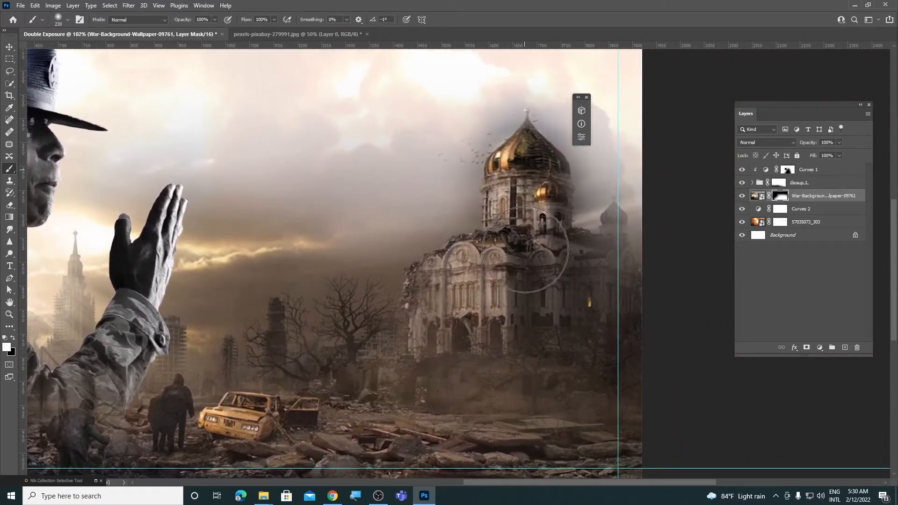
scroll(622, 290, down, 5)
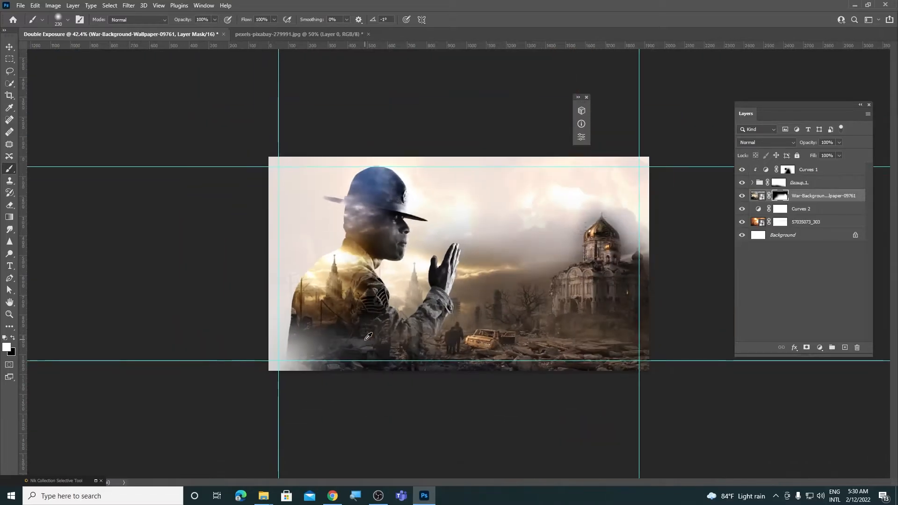
key(v)
click(755, 195)
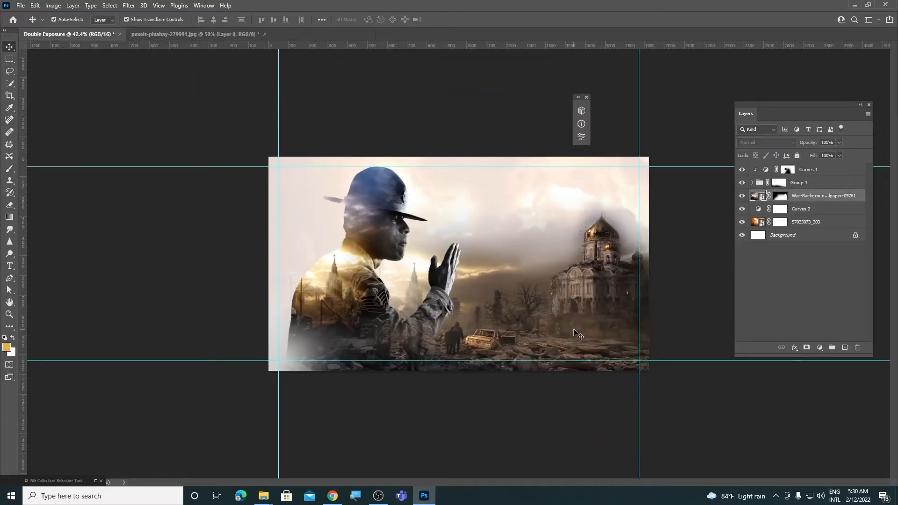
Step: Lower the war city layer's opacity to 65% and reduce its fill
drag(839, 144, 820, 156)
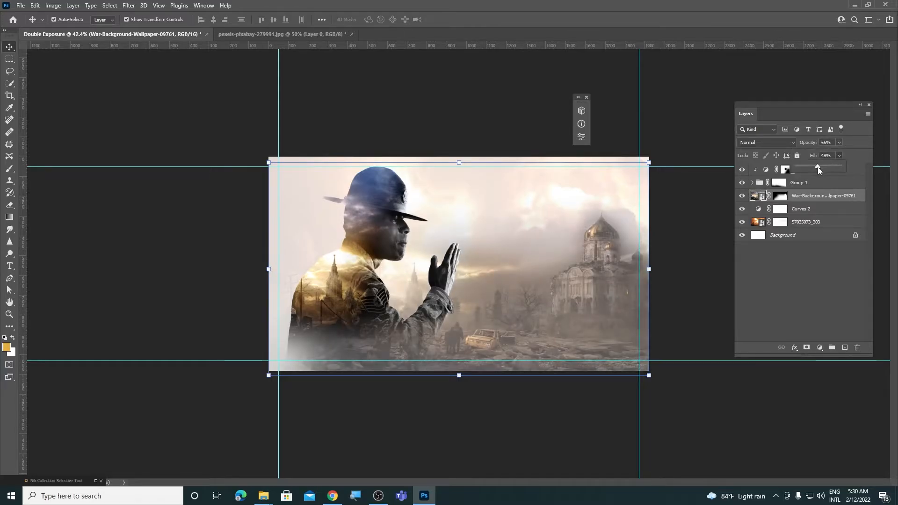
drag(817, 167, 827, 167)
click(833, 277)
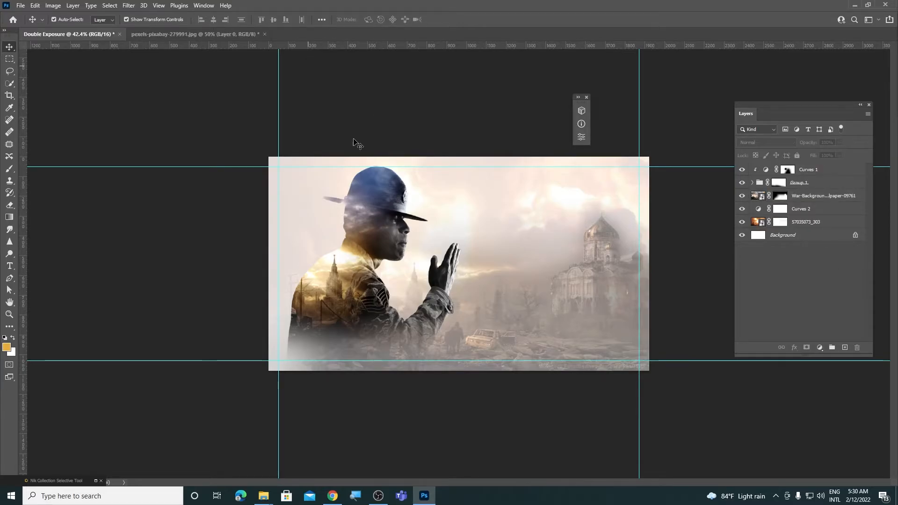
Step: Create a new blank layer and place it between Group 1 and the war city layer
scroll(357, 284, up, 2)
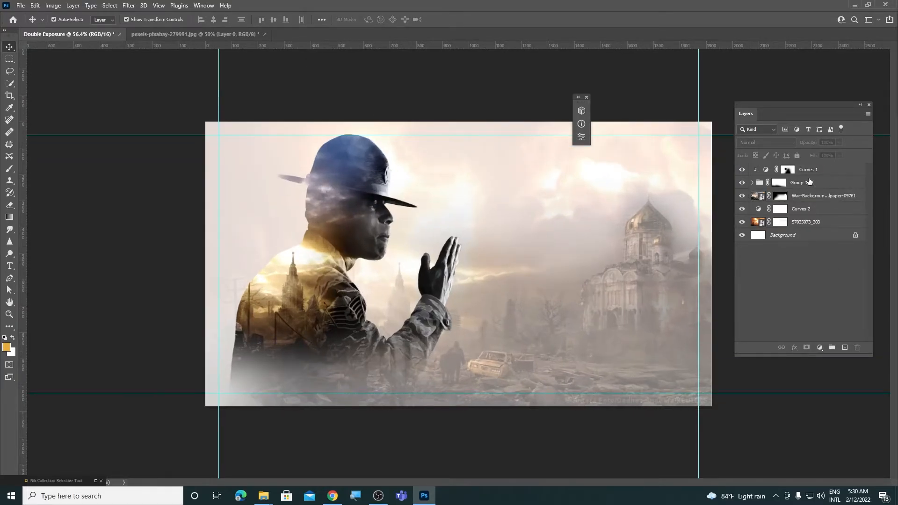
click(809, 181)
click(845, 347)
drag(809, 182, 806, 196)
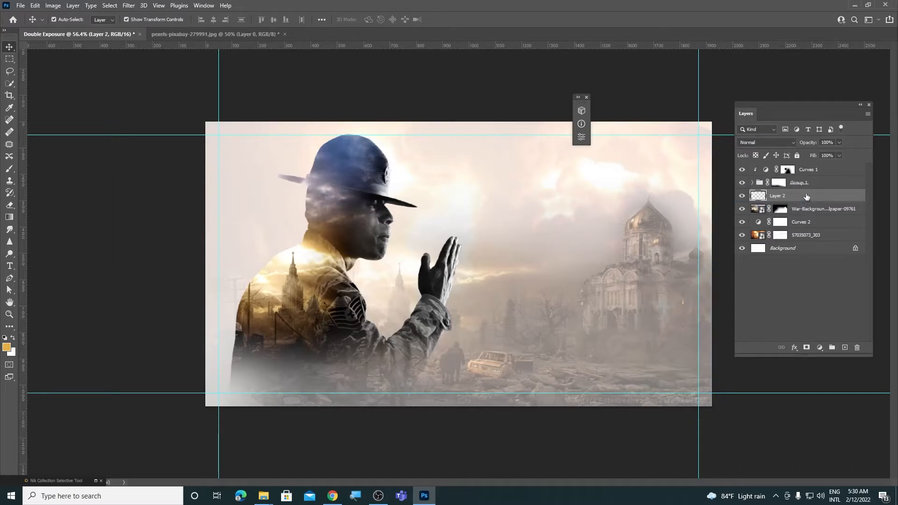
click(743, 183)
Step: Tilt the elliptical soft round brush tip to an angle of -113°
key(b)
right_click(476, 218)
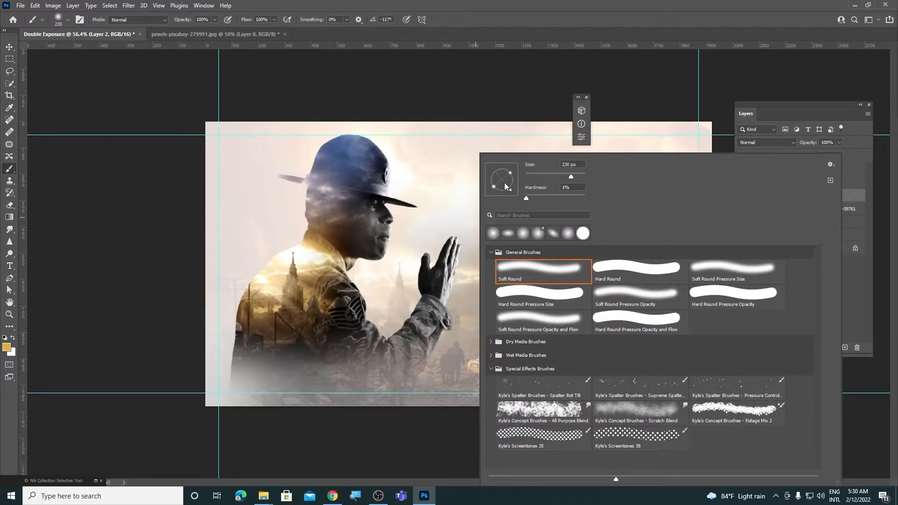
drag(513, 187, 500, 192)
click(652, 420)
alt+right_click(323, 222)
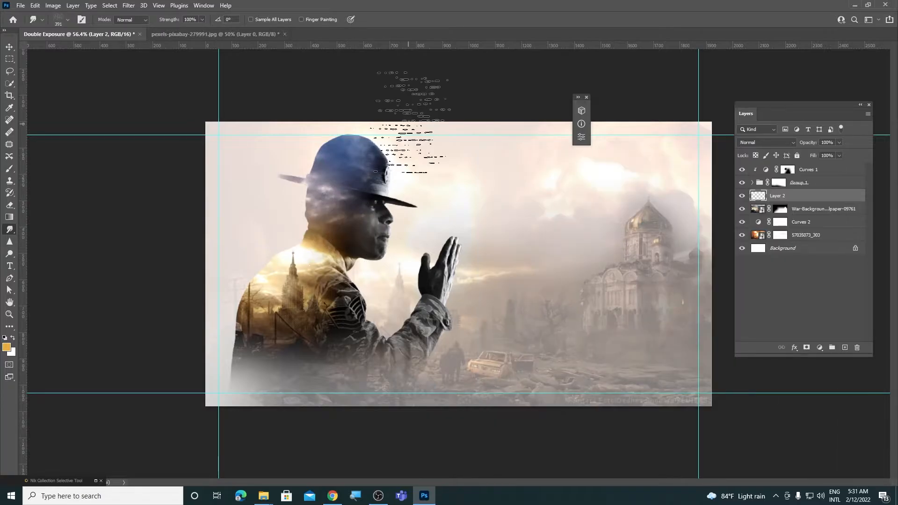
click(582, 137)
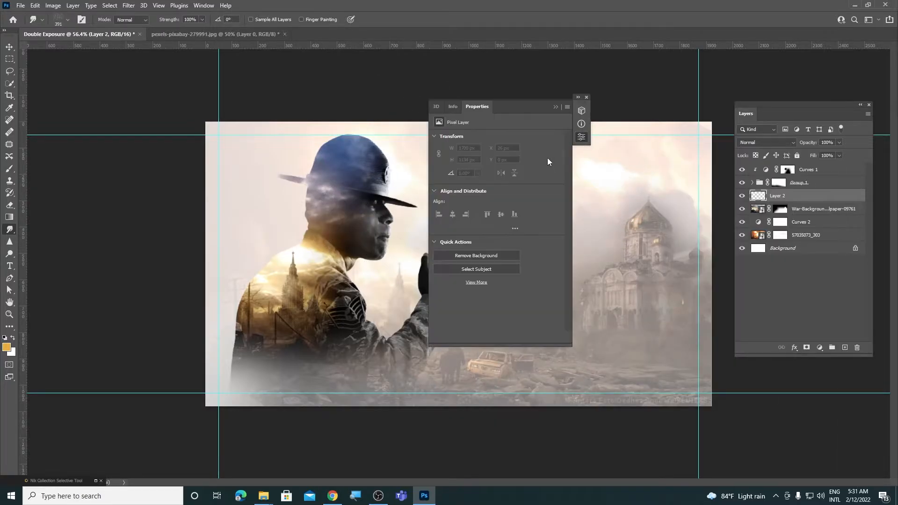
click(10, 48)
click(10, 168)
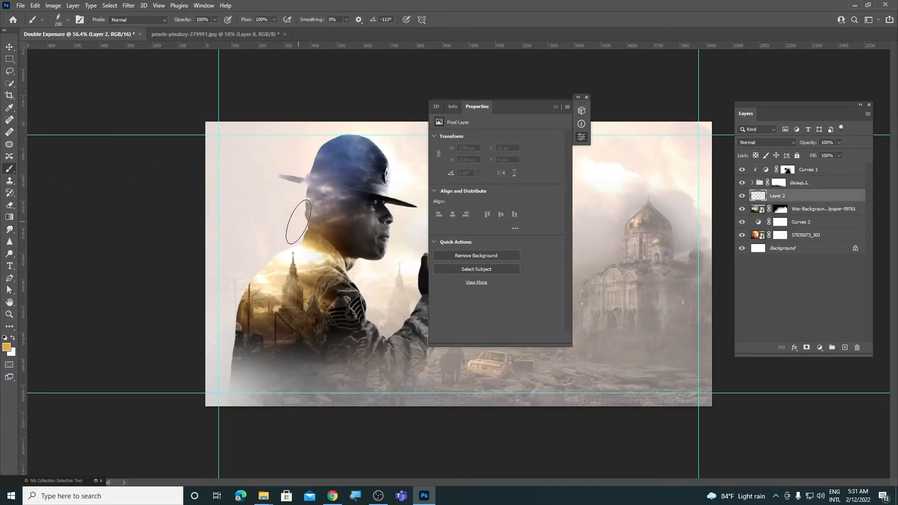
Step: Paint black behind the instructor's head and back on Layer 2 with a tilted soft brush of about 567 px
right_click(289, 219)
alt+right_click(280, 223)
click(555, 107)
key(i)
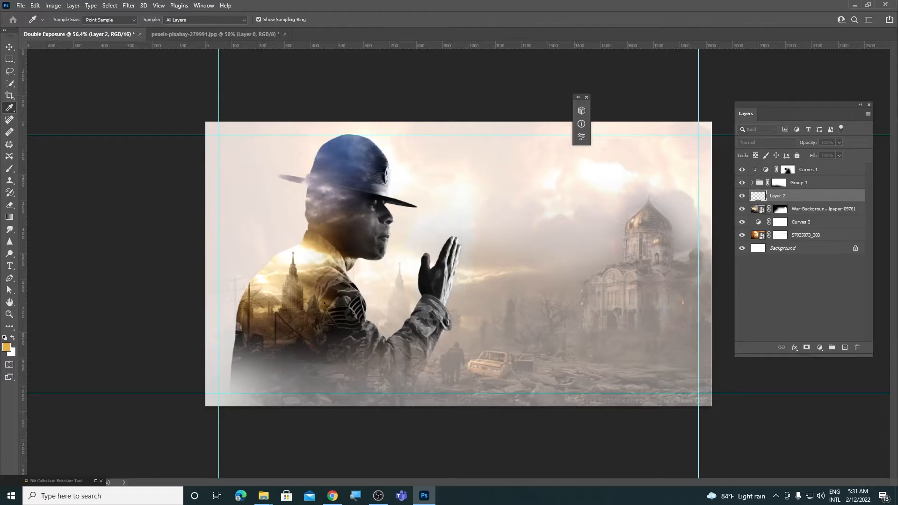
key(b)
key(d)
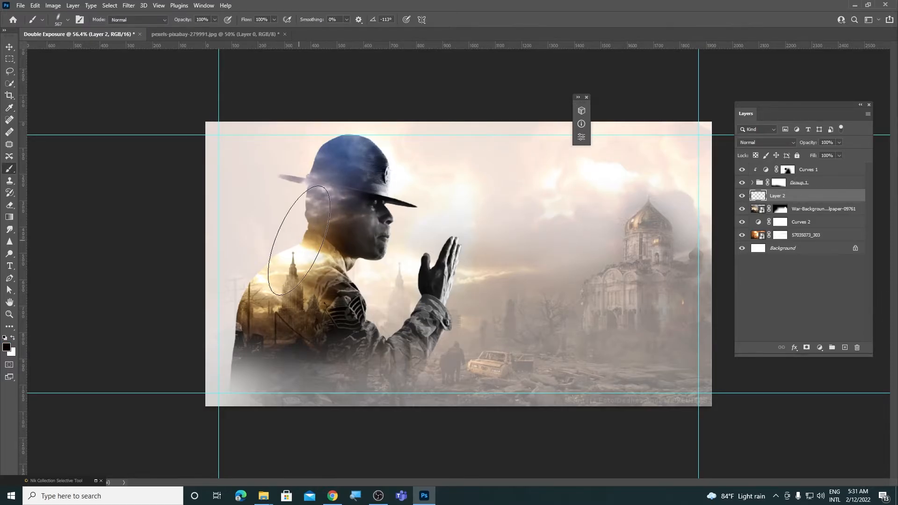
click(268, 298)
drag(268, 298, 304, 155)
Step: Apply a Gaussian Blur with a radius of 81.2 pixels to the black strokes on Layer 2
key(v)
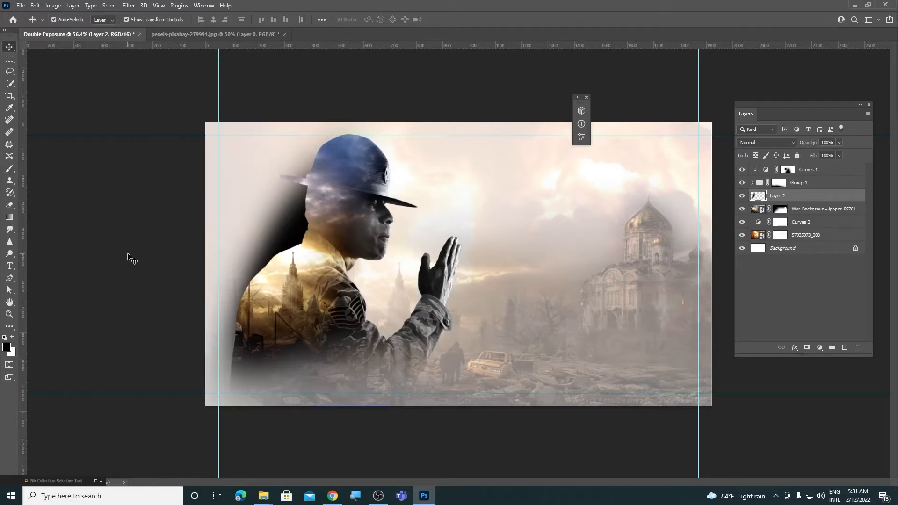
click(131, 257)
click(794, 198)
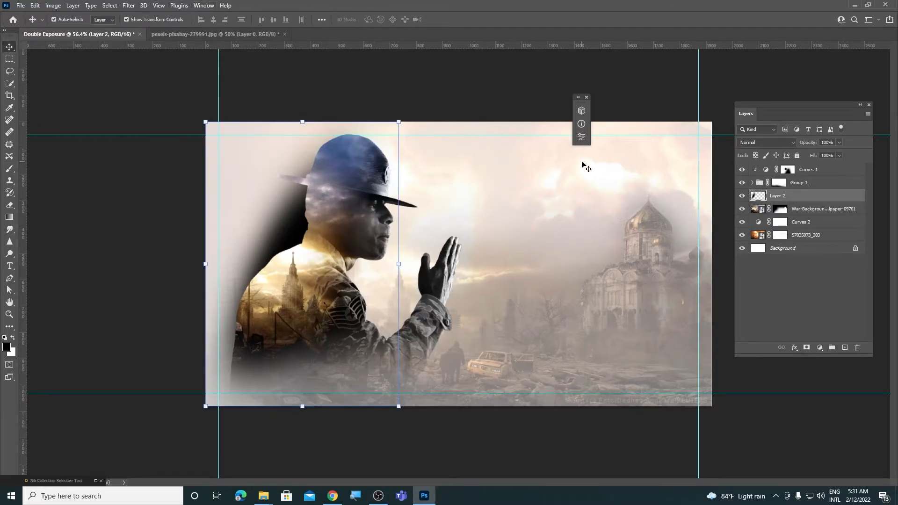
click(129, 5)
mouse_move(161, 120)
click(284, 155)
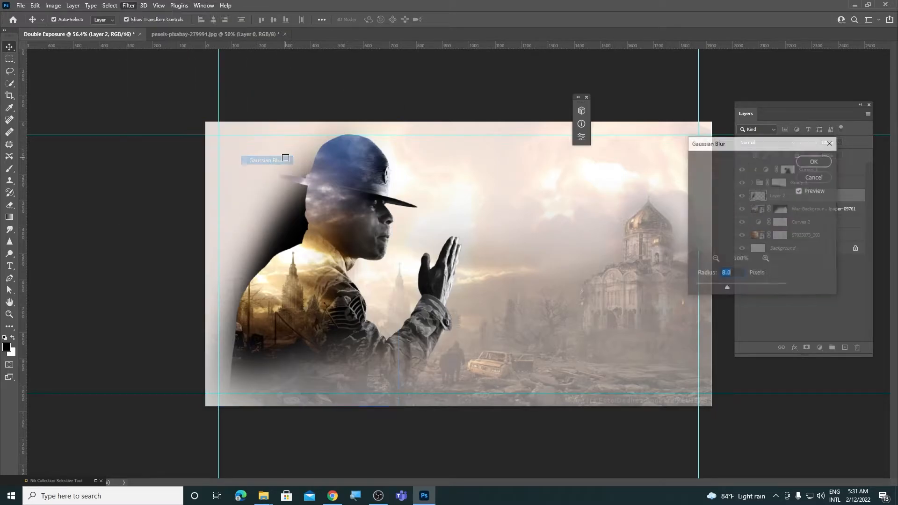
drag(737, 289, 750, 290)
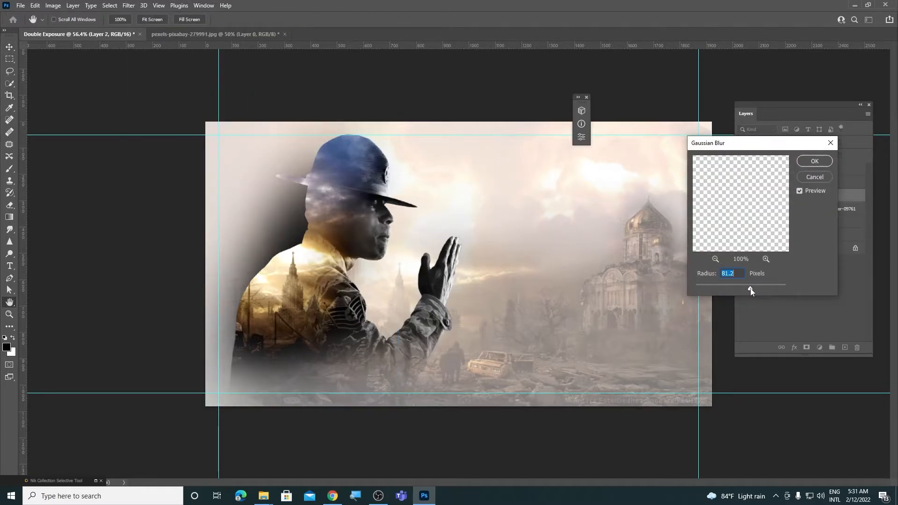
click(815, 161)
Step: Reduce Layer 2's opacity to 22% and compare the image with the shadow layer hidden and shown
click(839, 142)
drag(834, 158, 813, 156)
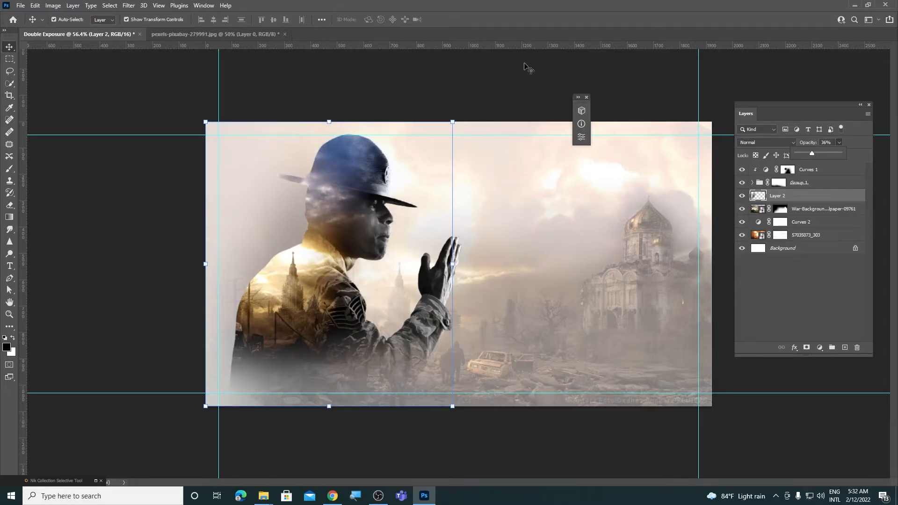
click(463, 69)
click(795, 203)
drag(824, 158, 832, 156)
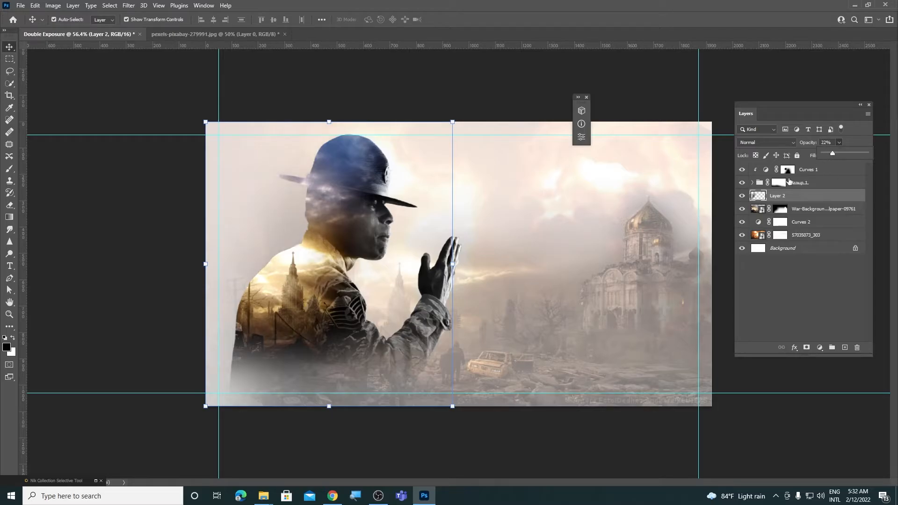
click(785, 312)
click(743, 196)
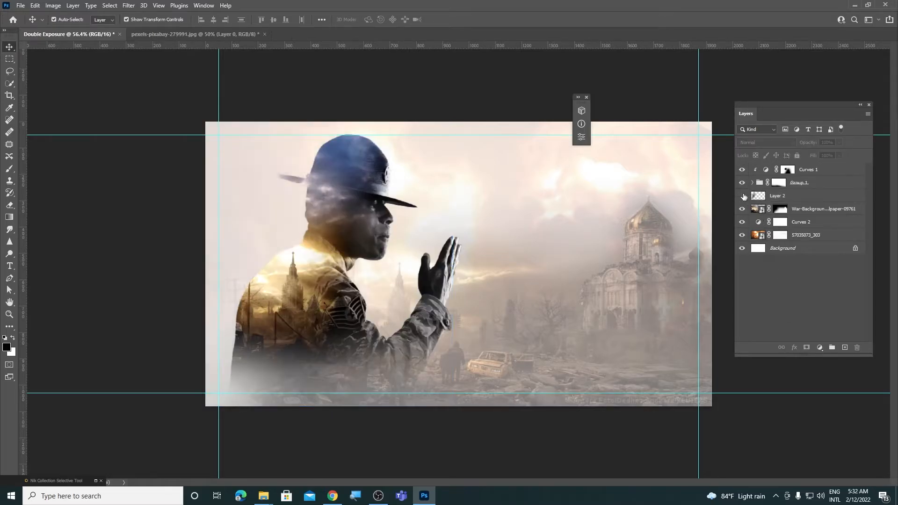
click(742, 196)
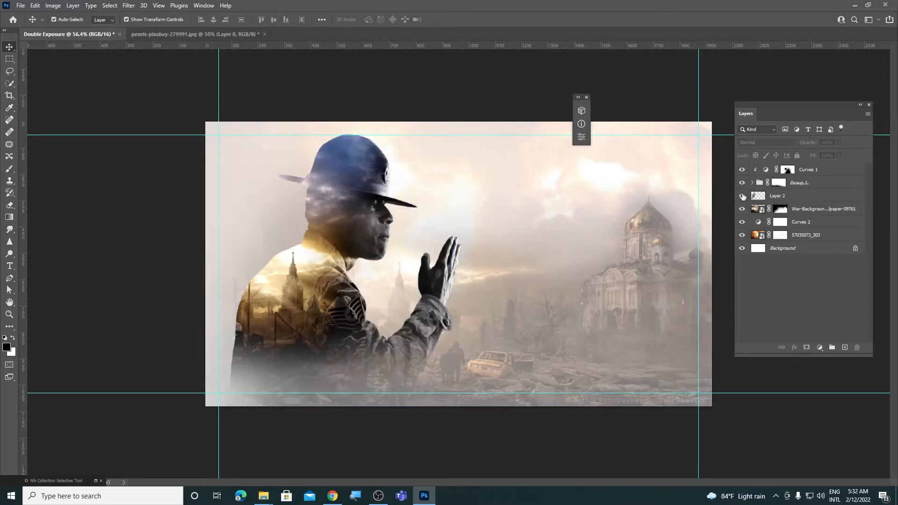
Step: Close the floating panel group and stamp all visible layers into a new merged layer above the stack
click(586, 98)
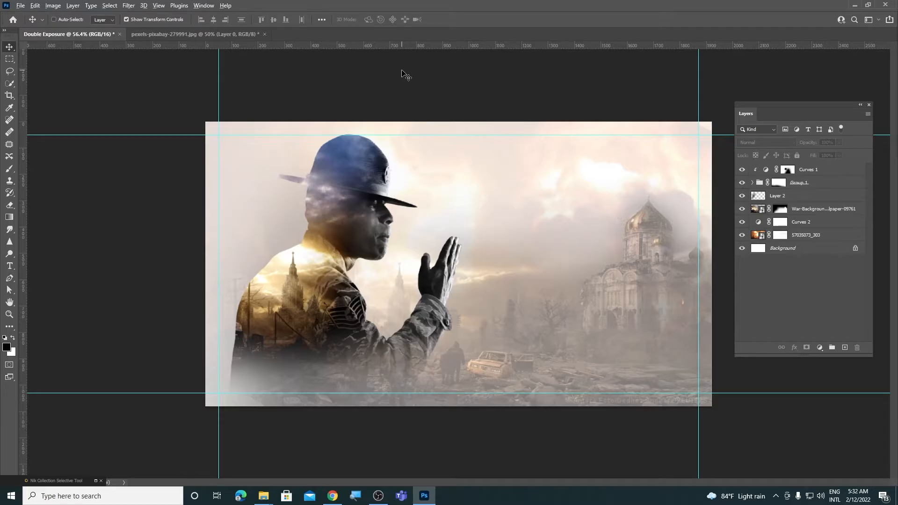
key(ctrl+alt+shift+w)
click(721, 39)
key(ctrl+alt+shift+e)
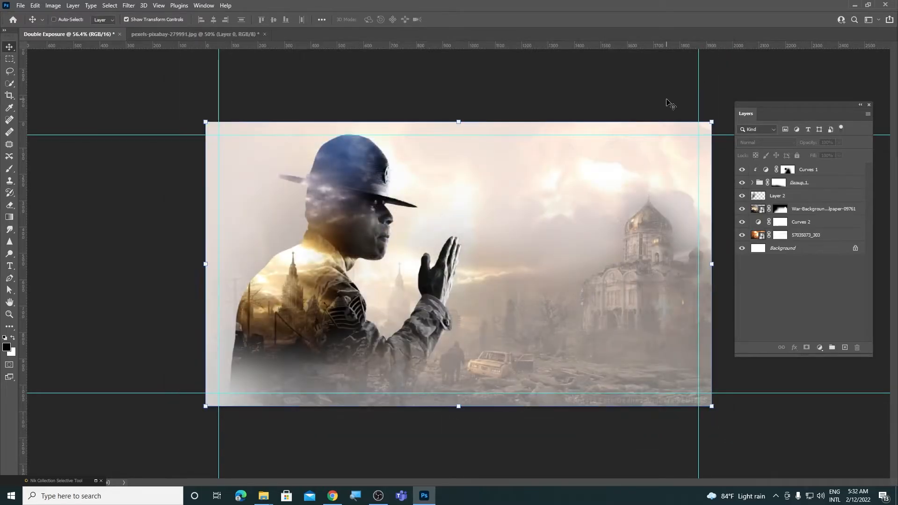
Step: Open the merged layer in Camera Raw and set exposure -0.30, contrast +25, highlights -61, shadows +15, whites +10 and blacks -8
click(129, 5)
click(150, 73)
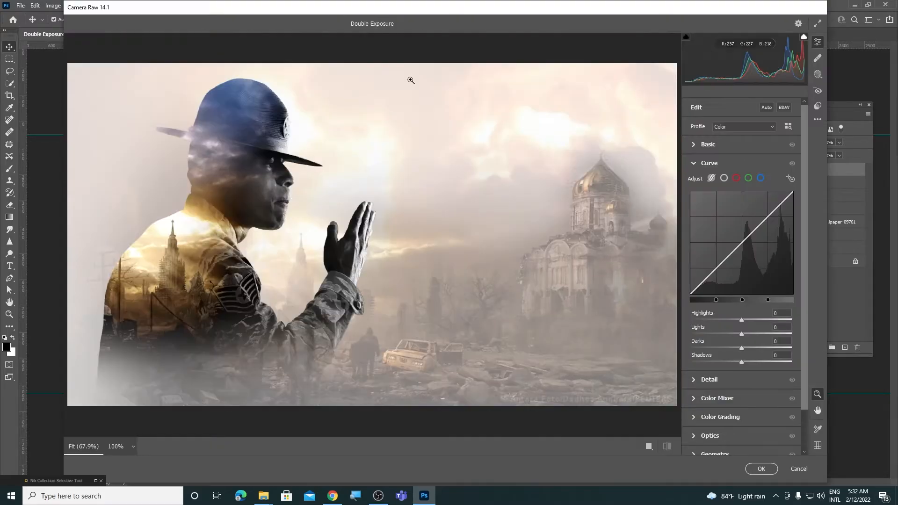
click(697, 162)
click(704, 145)
drag(741, 216, 756, 235)
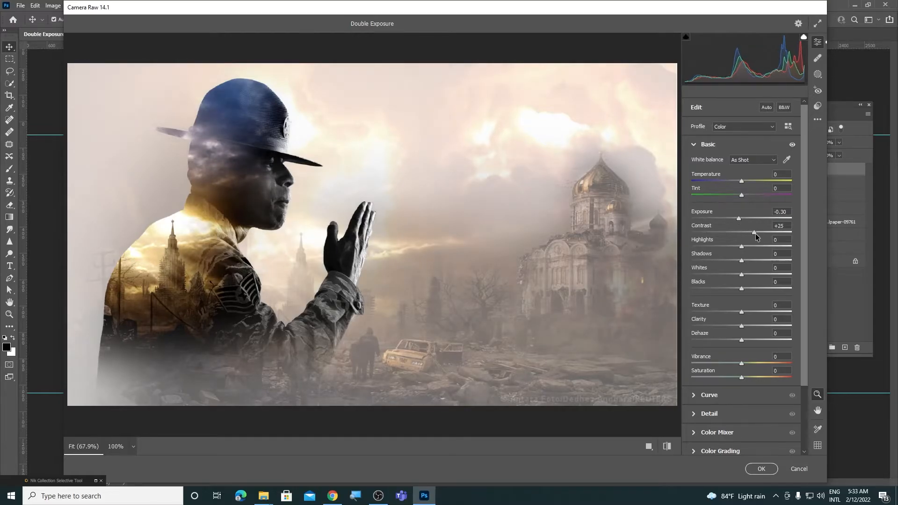
drag(829, 234, 869, 234)
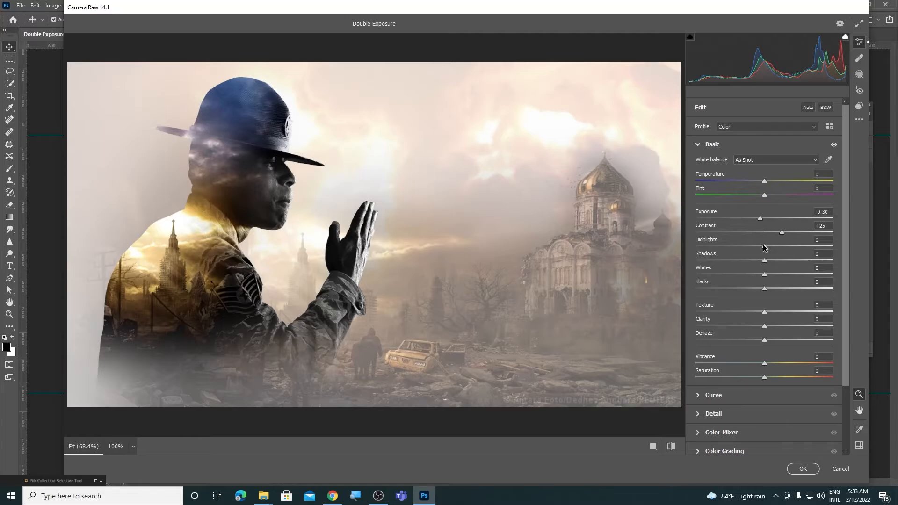
drag(764, 246, 771, 275)
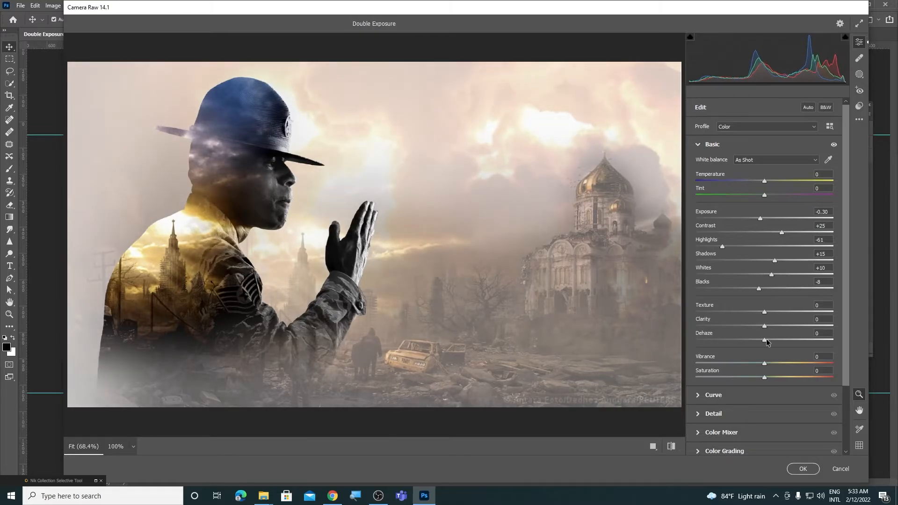
Step: Set saturation to -18, exposure to -0.60, contrast to +47, vibrance to +14 and temperature to +3
drag(764, 377, 752, 377)
drag(760, 219, 797, 232)
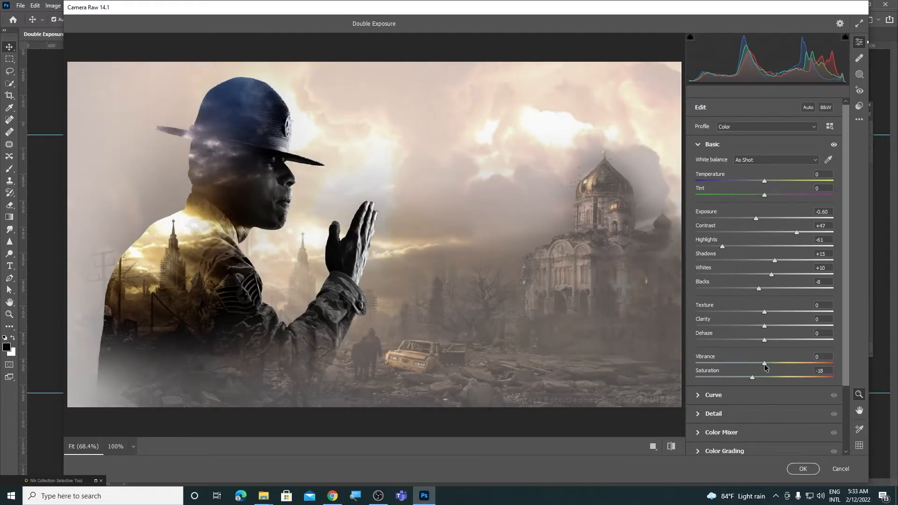
drag(764, 364, 773, 363)
drag(764, 182, 766, 181)
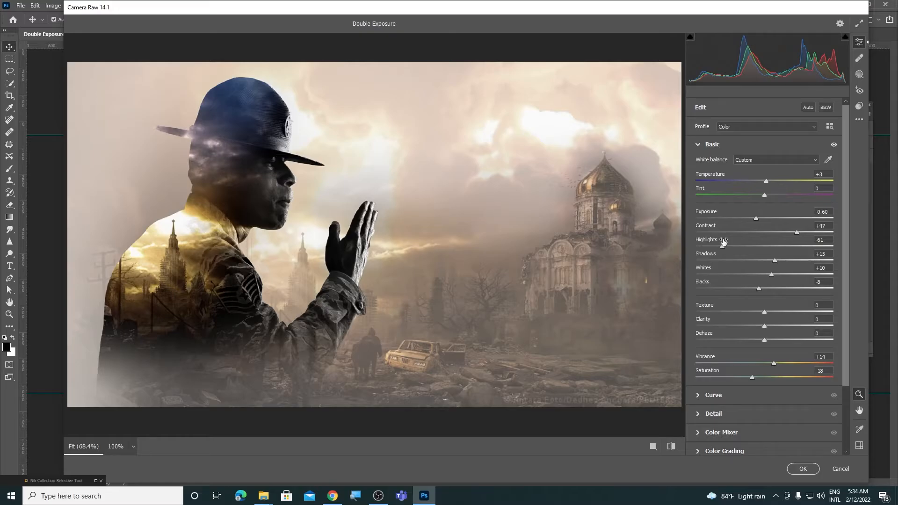
Step: Set sharpening to 47, noise reduction to 22 and color noise reduction to 24, and show before and after side by side
click(698, 145)
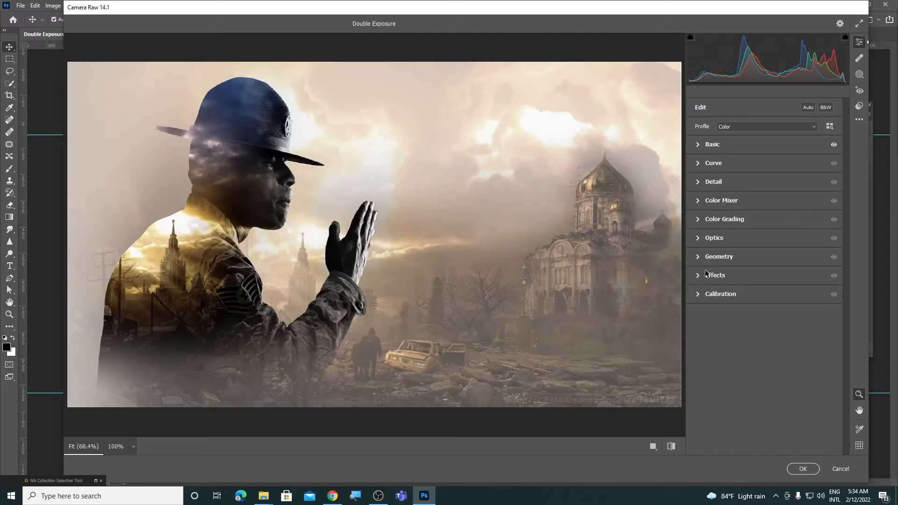
click(699, 295)
click(698, 275)
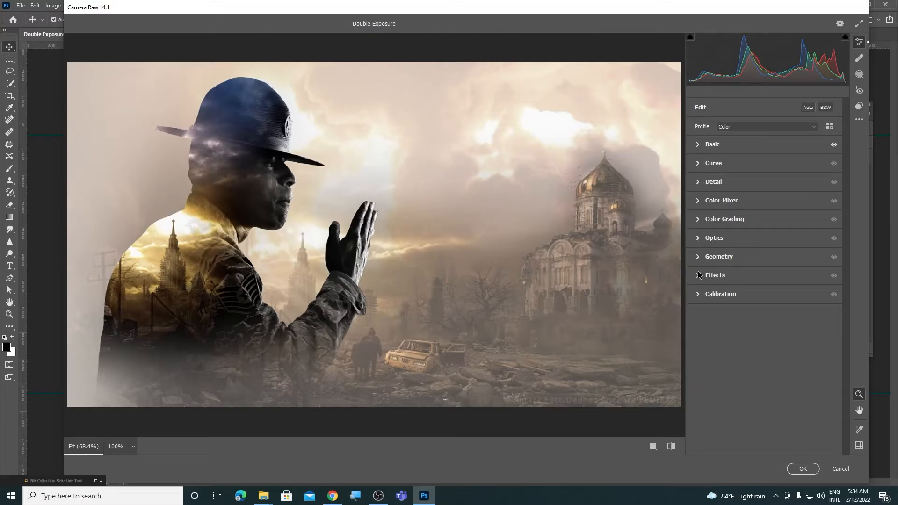
click(700, 185)
drag(696, 204, 729, 241)
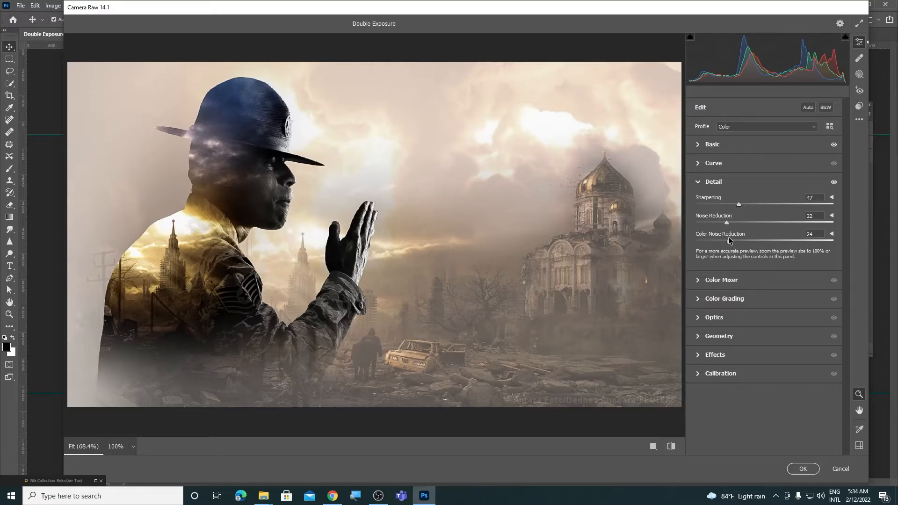
click(670, 445)
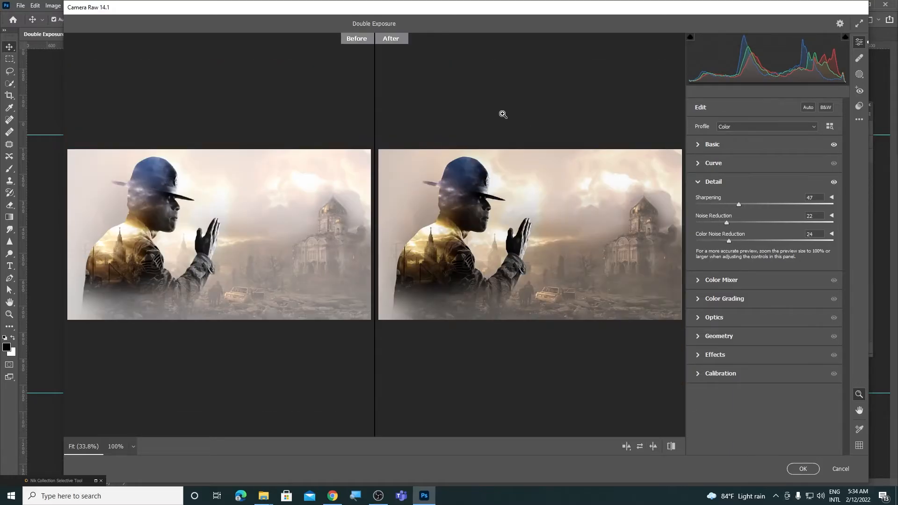
Step: Color grade the midtones to hue 42, saturation 33 and luminance 12, and tint the shadows teal
click(701, 184)
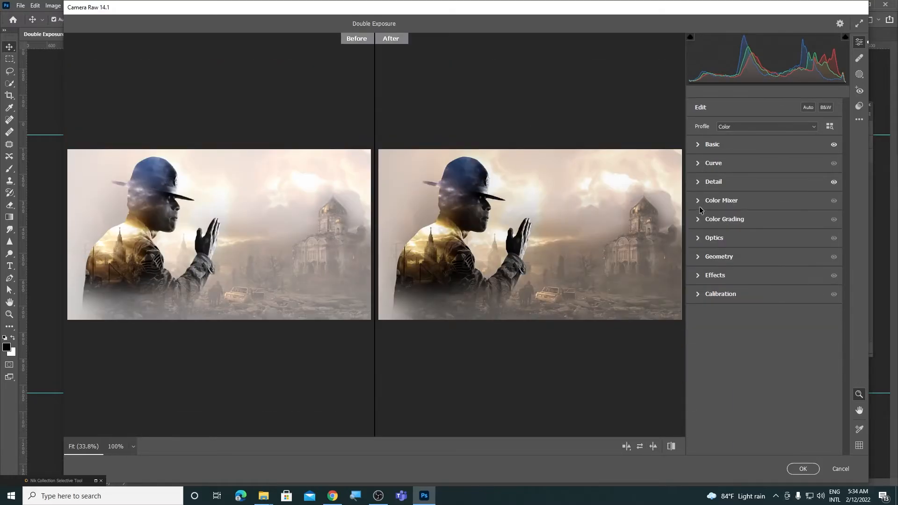
click(703, 202)
click(703, 201)
click(712, 219)
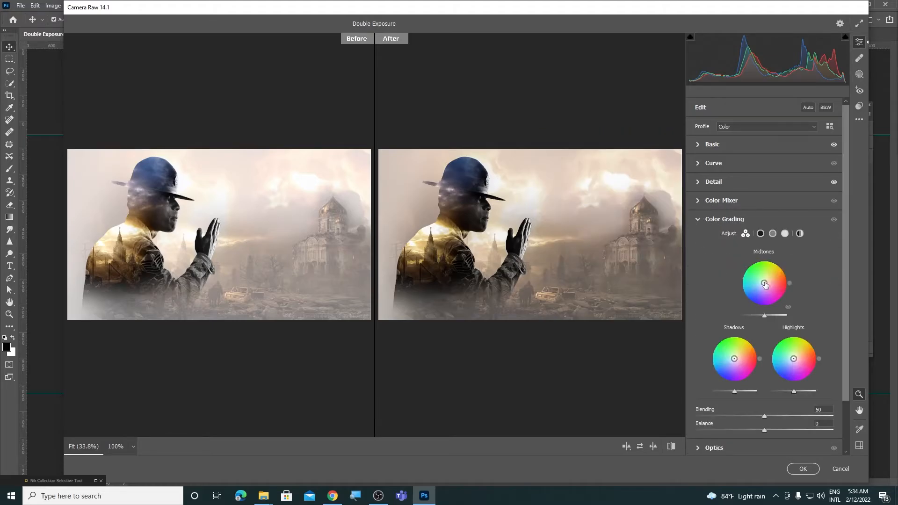
drag(764, 283, 769, 279)
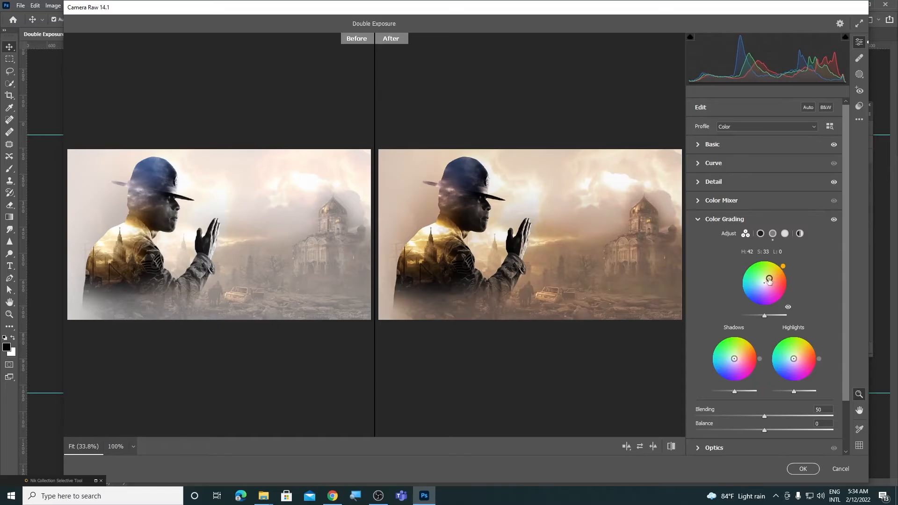
drag(764, 316, 767, 315)
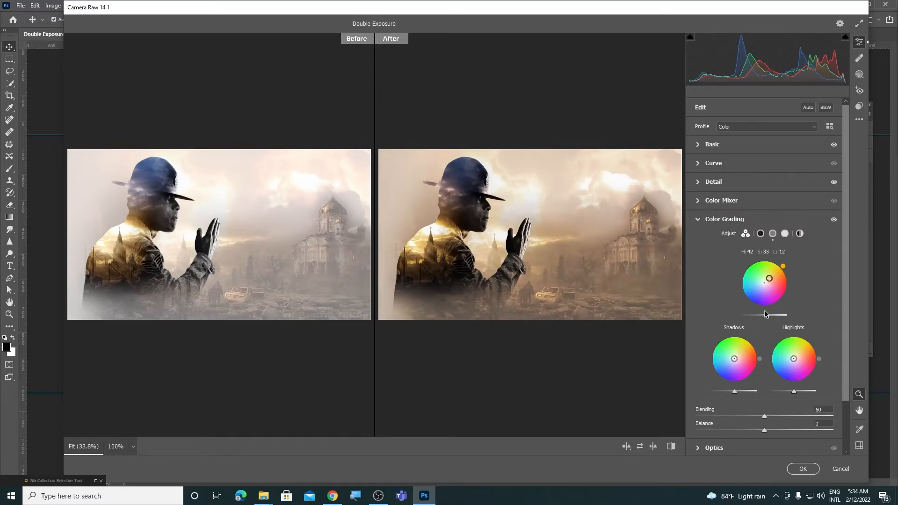
drag(735, 359, 727, 361)
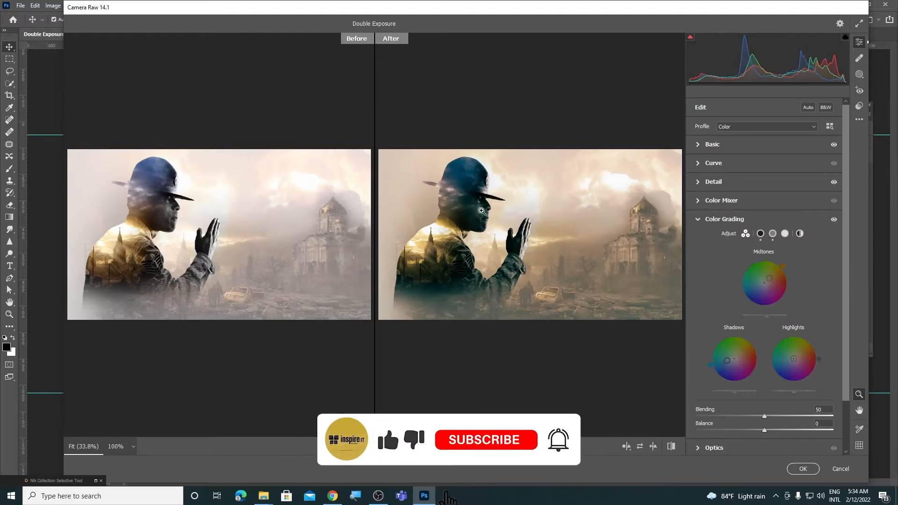
Step: Raise the shadows' luminance, tint and brighten the highlights in orange, and set midtone luminance to 31 and color grading balance to +47
drag(735, 391, 740, 391)
drag(794, 361, 796, 357)
drag(795, 391, 798, 392)
drag(767, 316, 771, 316)
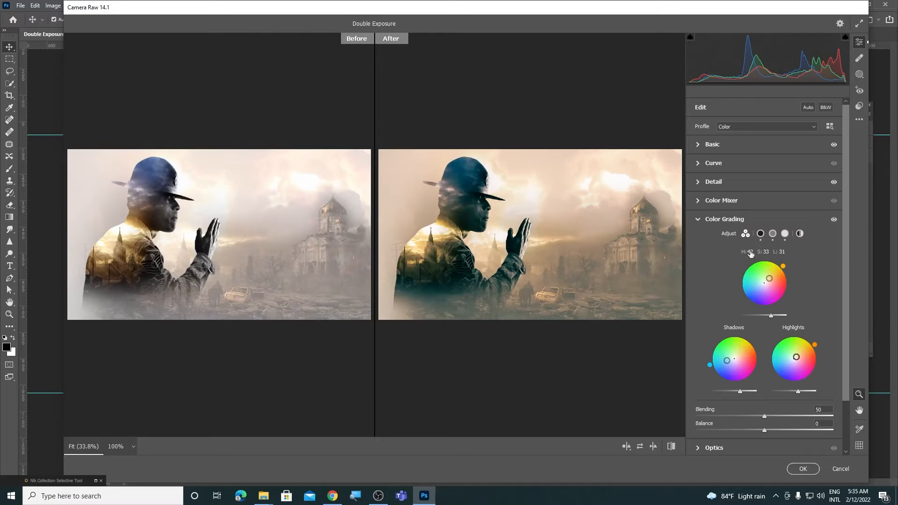
scroll(767, 388, down, 2)
drag(764, 385, 797, 389)
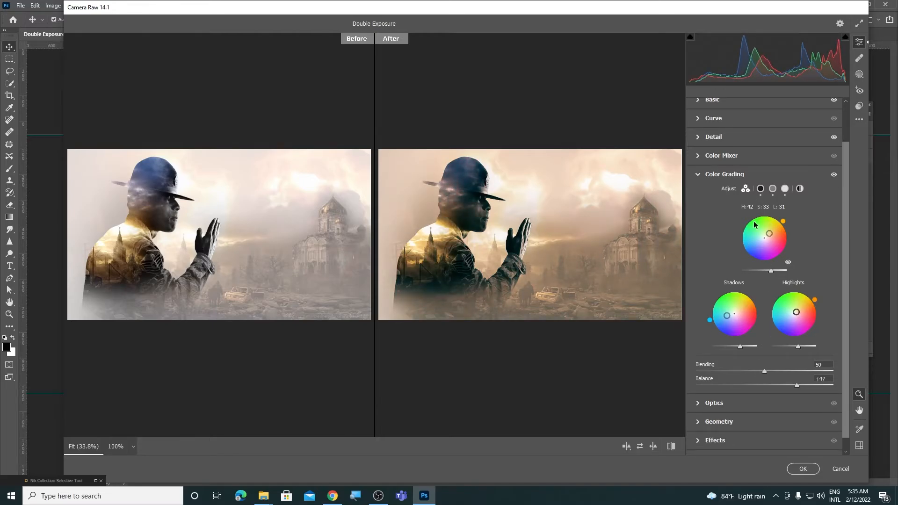
click(698, 177)
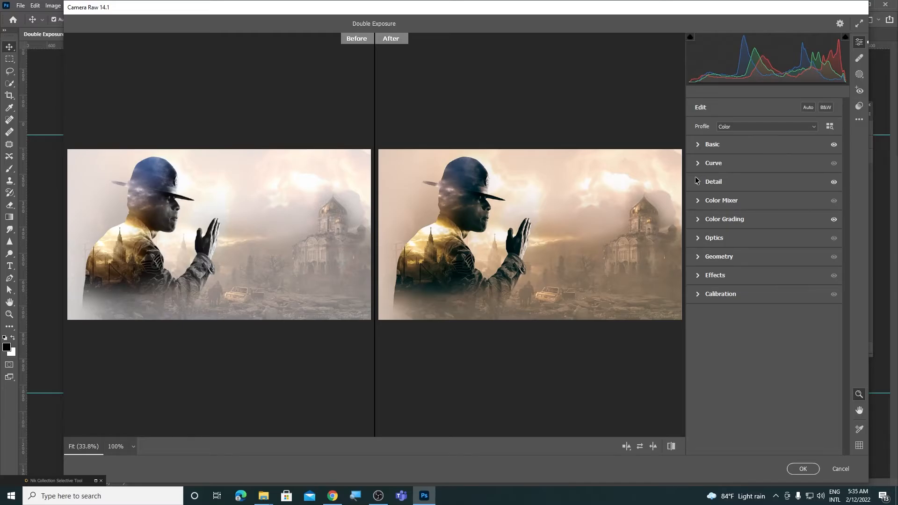
Step: In the Color Mixer, set hue to reds -21, oranges +7, yellows -31, greens +20, and saturation to oranges +30, yellows +18, greens -4
click(697, 202)
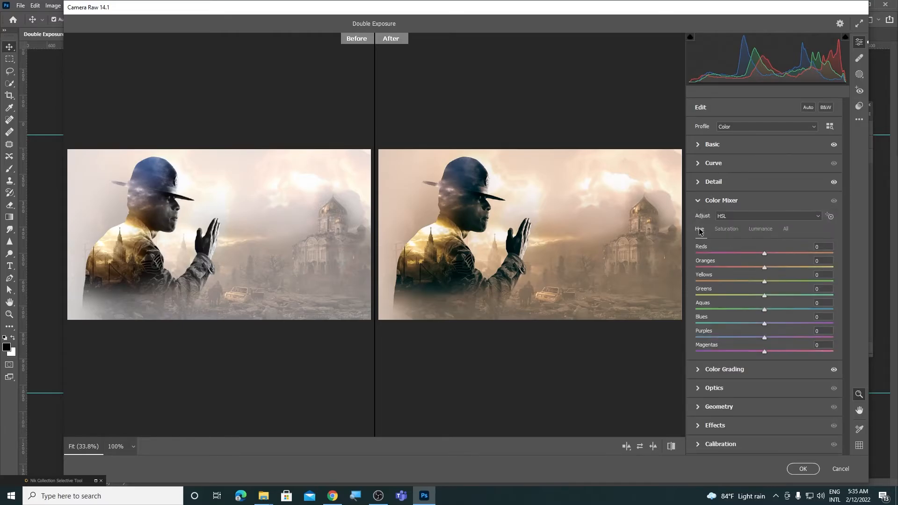
drag(766, 280, 750, 256)
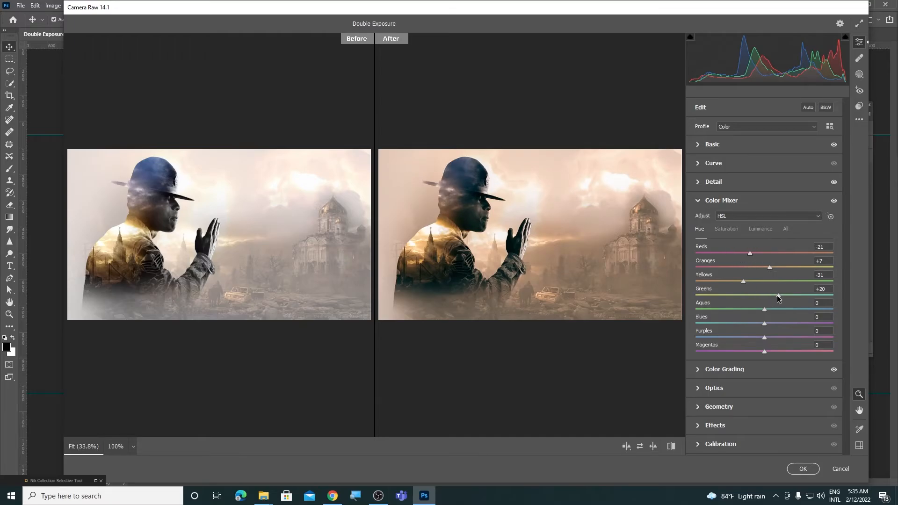
click(726, 229)
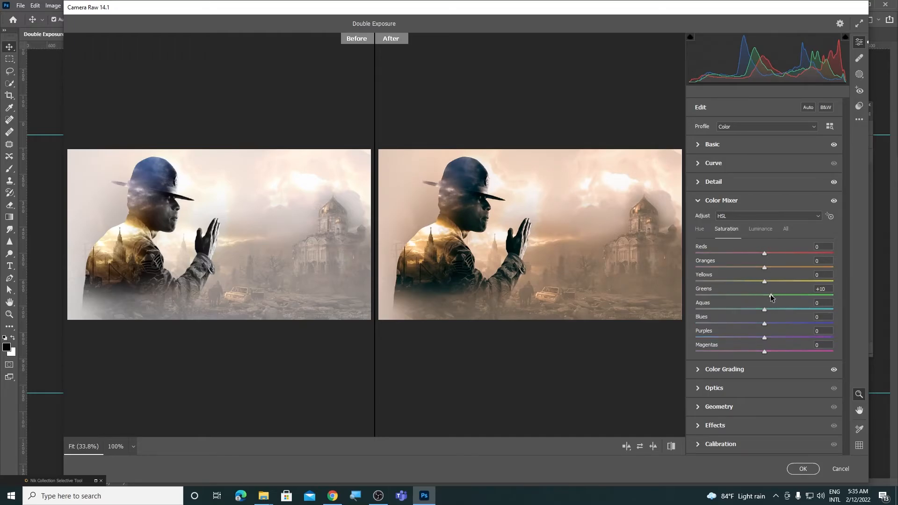
drag(772, 297, 758, 282)
Step: Set the Color Mixer luminance to oranges -37 and yellows -11, and recheck the saturation and hue adjustments
click(769, 233)
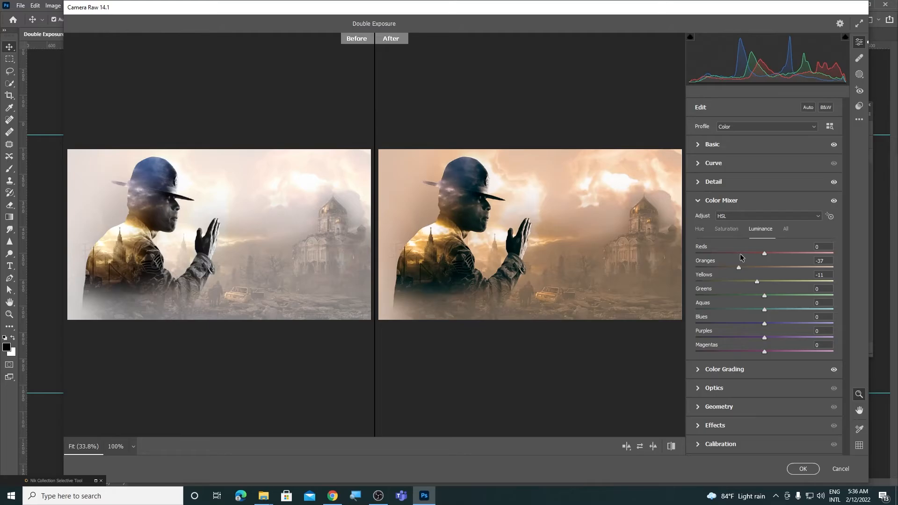
drag(766, 324, 777, 326)
click(726, 229)
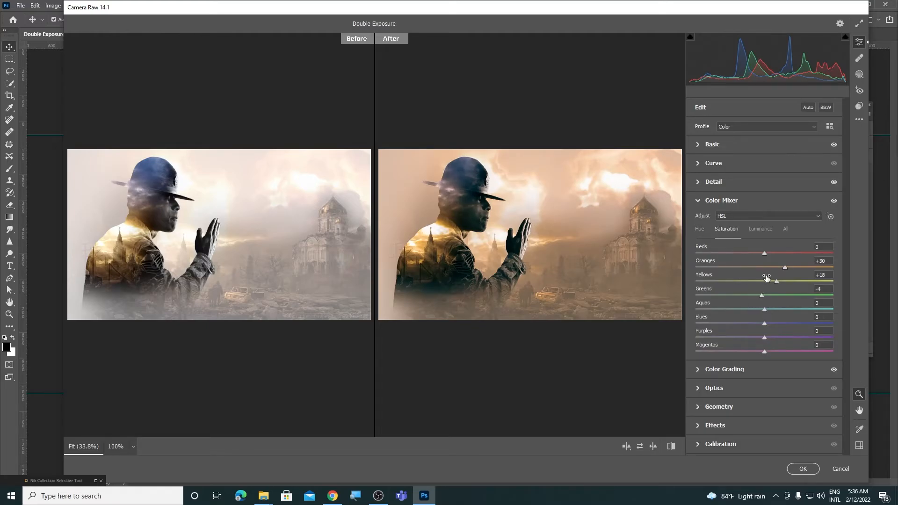
click(699, 229)
drag(762, 280, 785, 267)
click(702, 201)
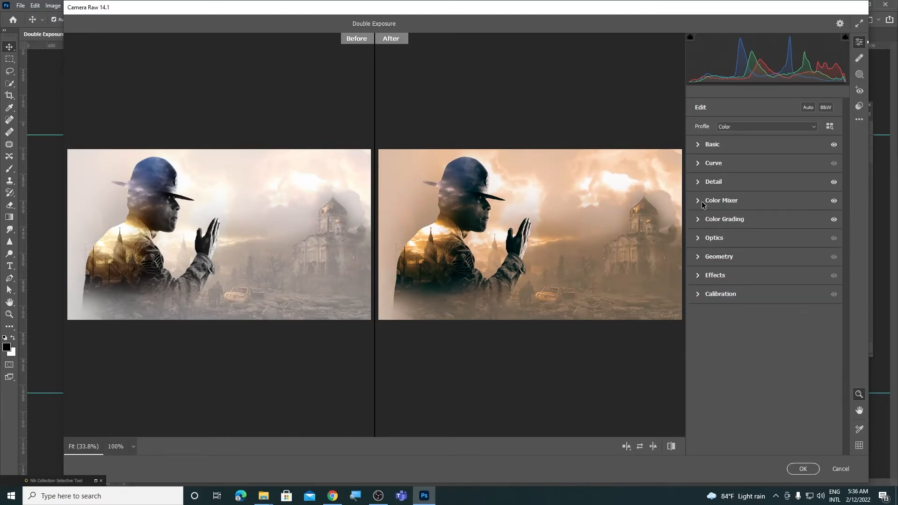
Step: Calibrate the primaries: red hue +24 and saturation +24, green hue -39 and saturation +7, blue hue -13 and saturation +20
click(697, 295)
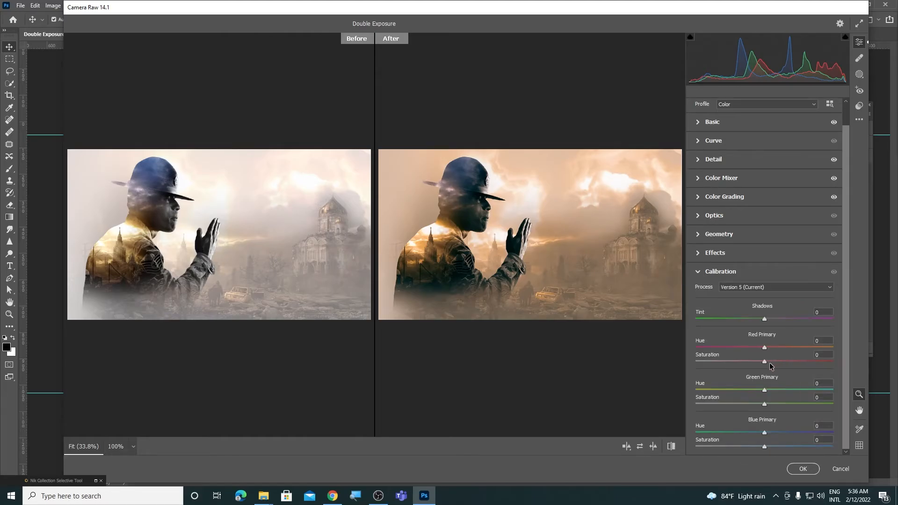
drag(765, 361, 784, 349)
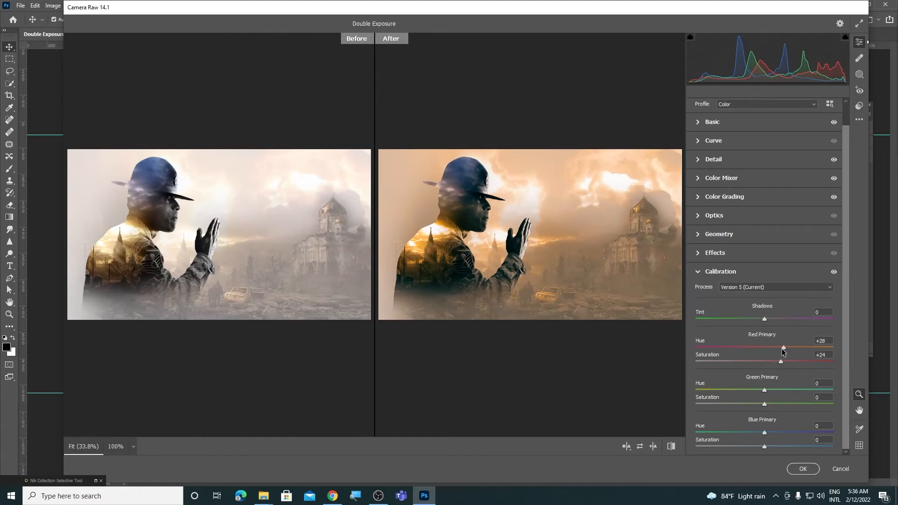
drag(767, 406, 738, 391)
mouse_move(765, 447)
mouse_down()
mouse_move(780, 446)
mouse_move(773, 431)
mouse_move(756, 431)
mouse_up()
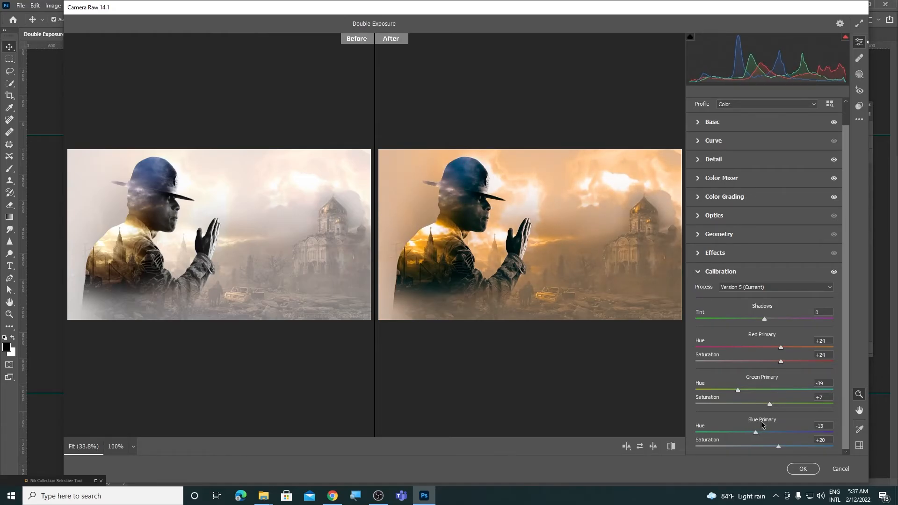
click(699, 274)
Step: Add grain of 23 and vignetting of -29 to the image
click(699, 276)
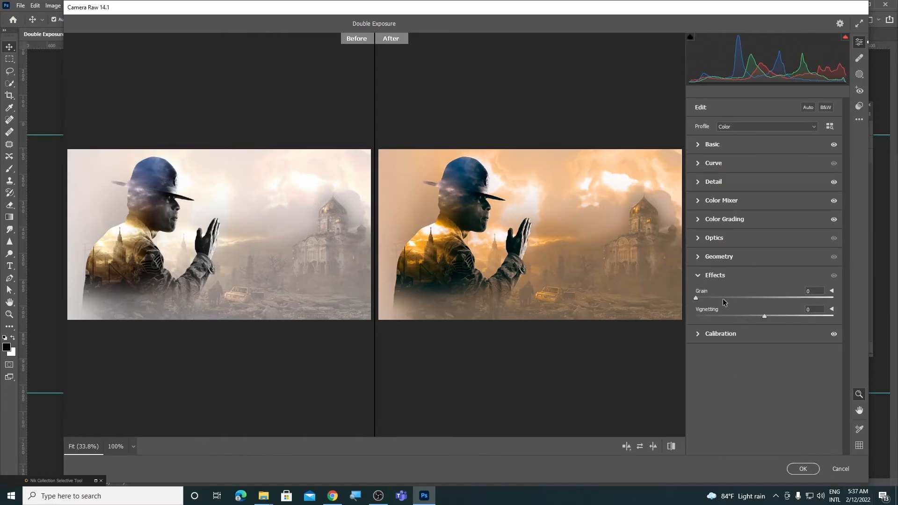
drag(813, 306, 708, 307)
click(742, 316)
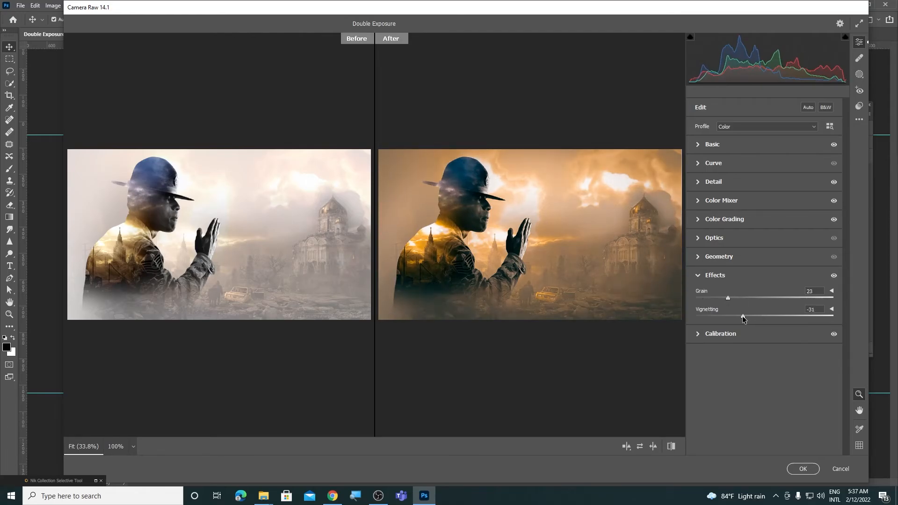
drag(743, 317, 745, 317)
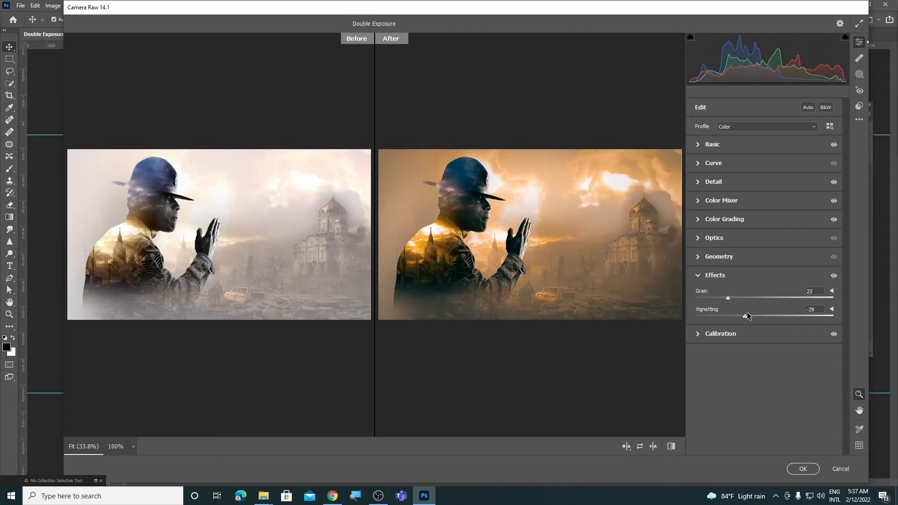
Step: Compare the edited image with the default settings repeatedly, and apply the Camera Raw grade to the layer
click(671, 446)
click(671, 446)
click(671, 446)
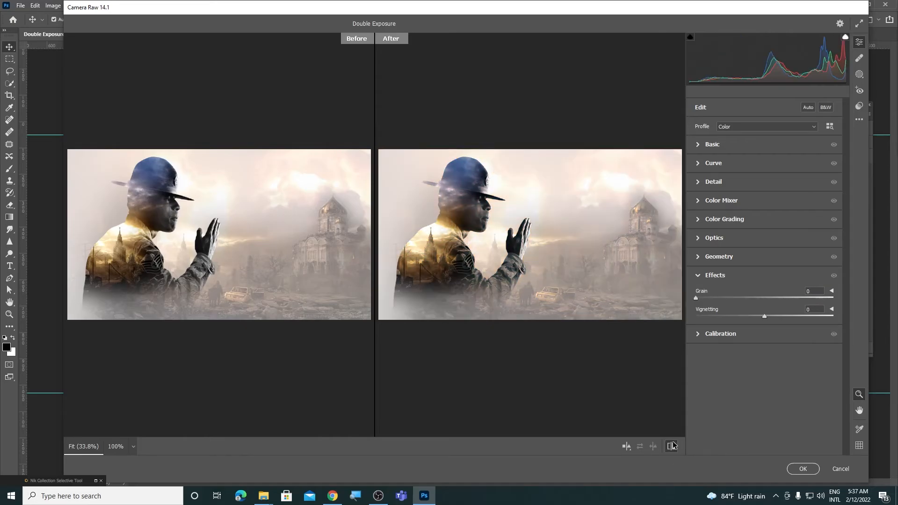
click(672, 446)
click(672, 447)
click(672, 446)
click(672, 447)
click(672, 446)
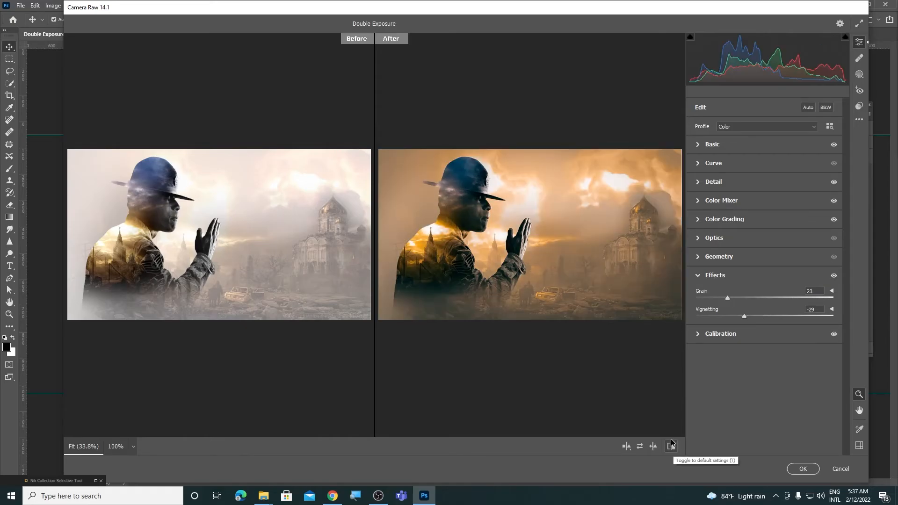
click(802, 468)
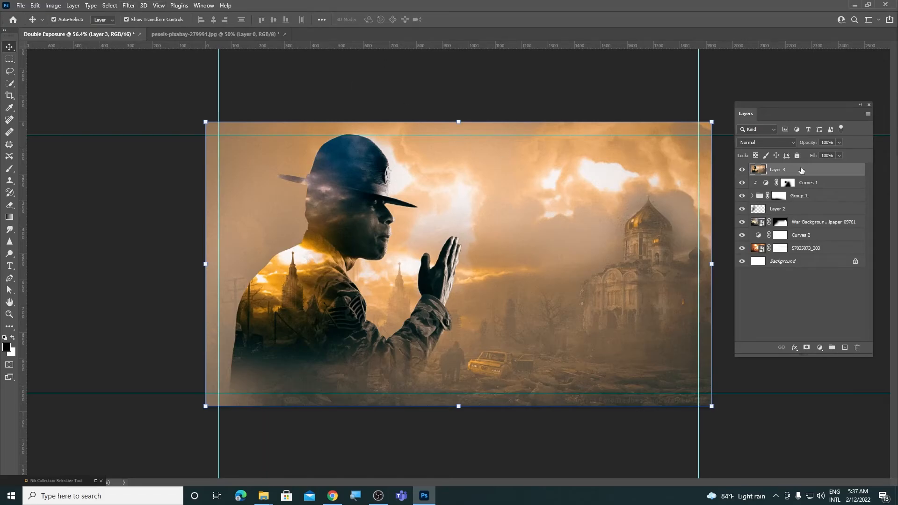
Step: Duplicate the graded Layer 3 and open the copy in Color Efex Pro 4, postponing the Nik Collection update
key(ctrl+j)
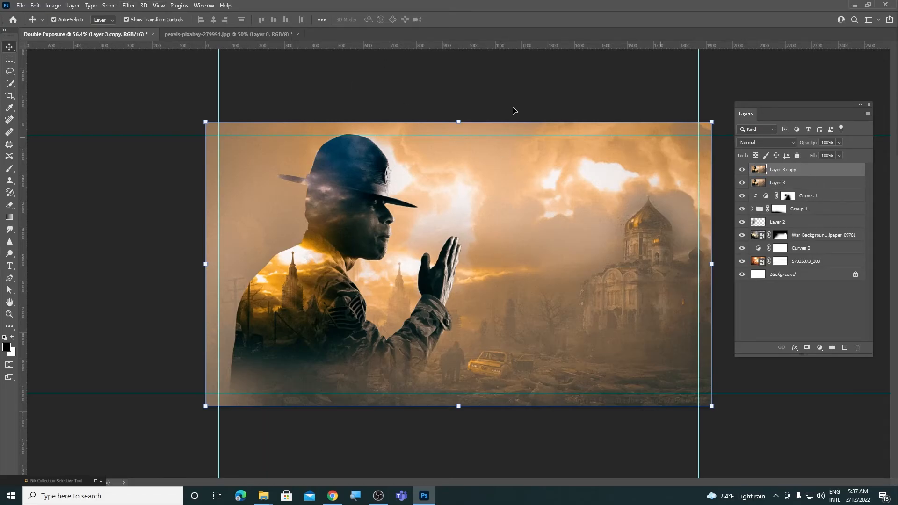
click(128, 7)
mouse_move(187, 220)
click(268, 229)
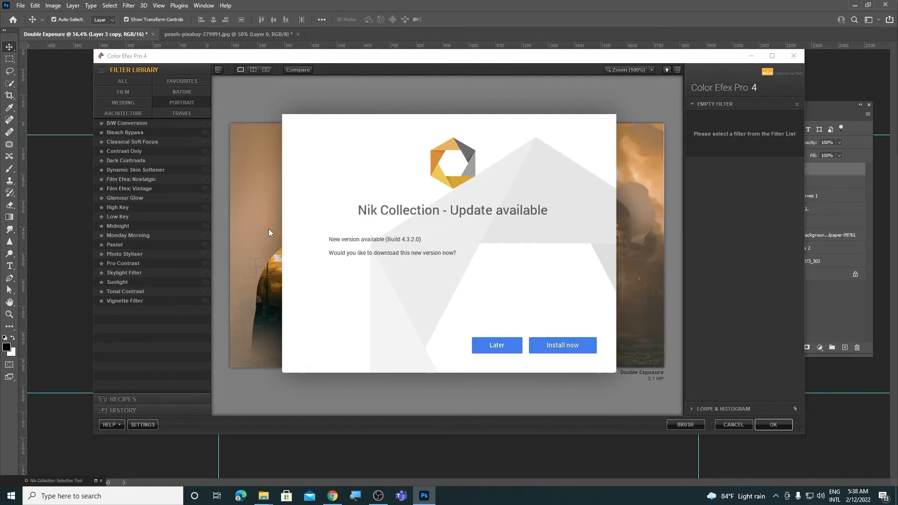
click(496, 346)
Step: Preview the B/W Conversion, Bleach Bypass and Classical Soft Focus filters on the image
click(143, 124)
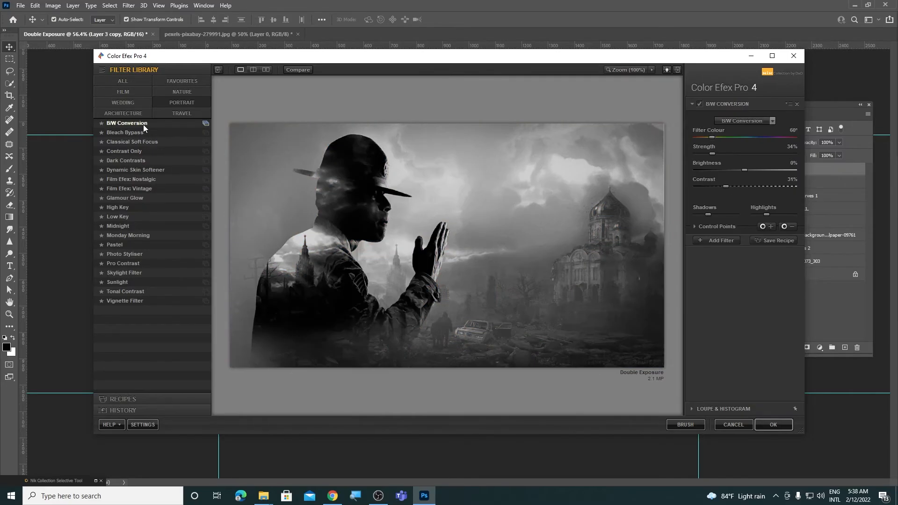
click(143, 130)
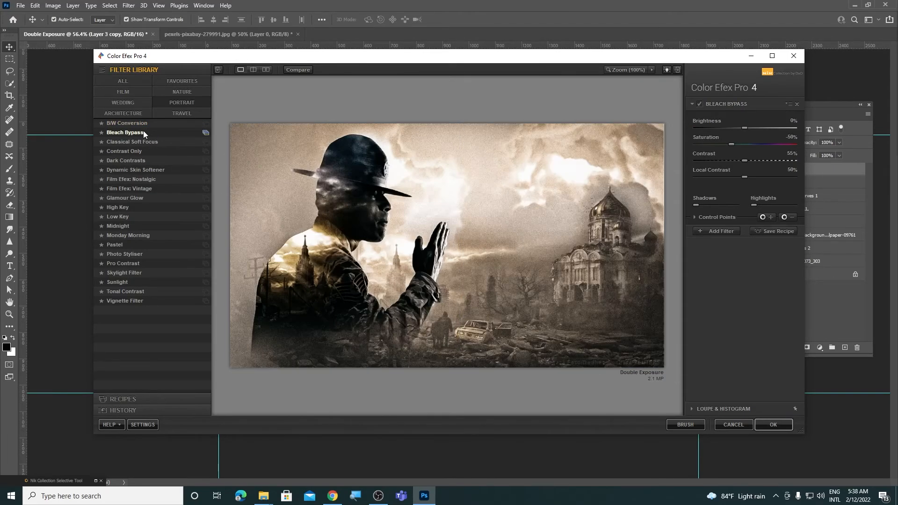
click(136, 142)
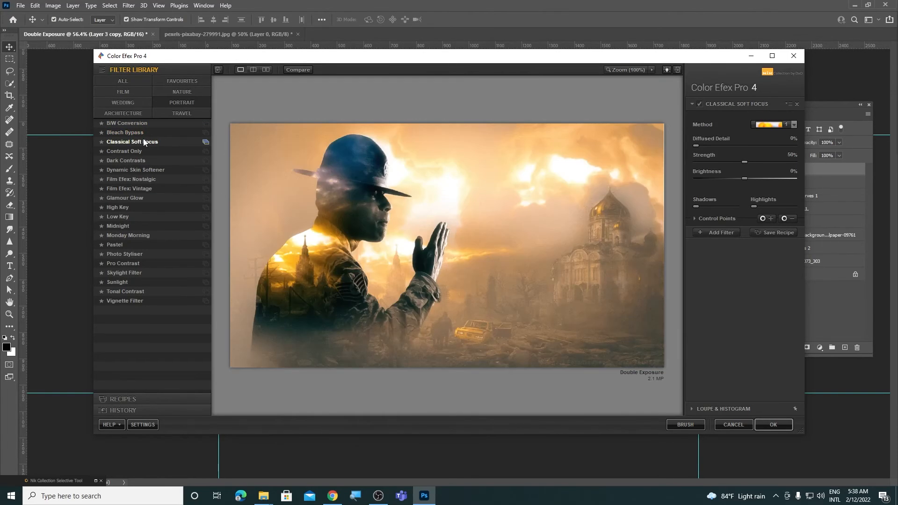
Step: Apply the Bleach Bypass filter with brightness -6%, saturation -29%, contrast 66% and shadows 22%
click(143, 133)
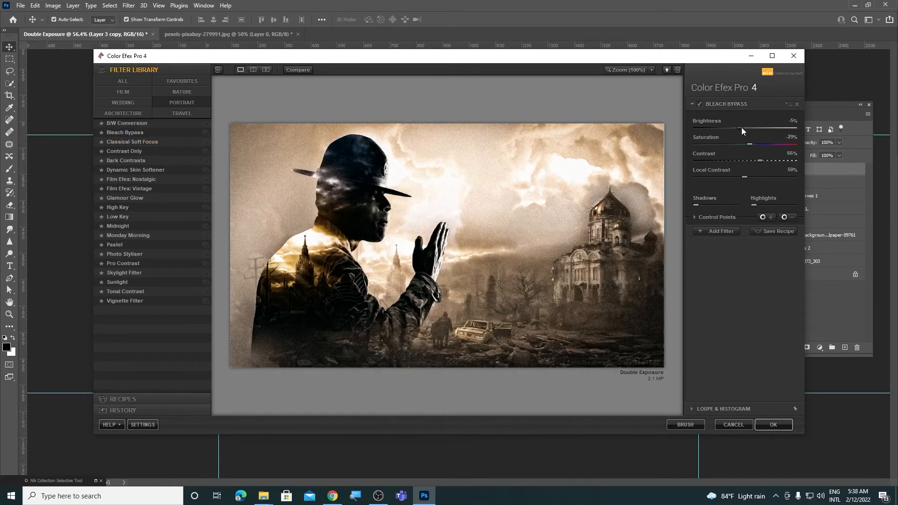
drag(741, 127, 740, 127)
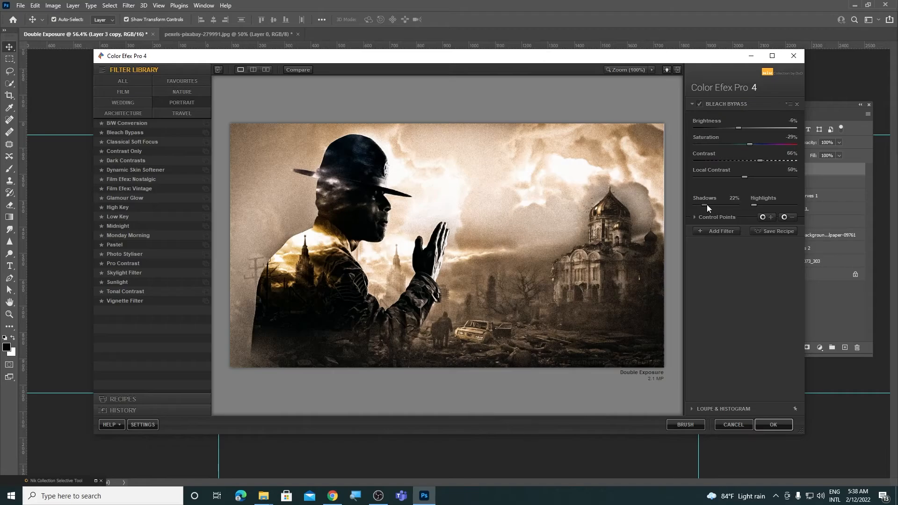
click(773, 425)
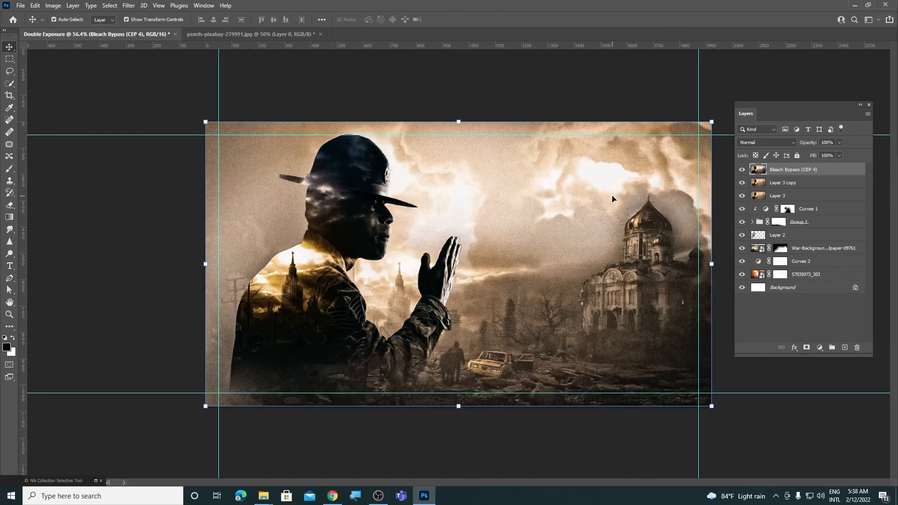
Step: Set the Bleach Bypass layer's blend mode to Lighter Color and reduce its opacity
click(790, 143)
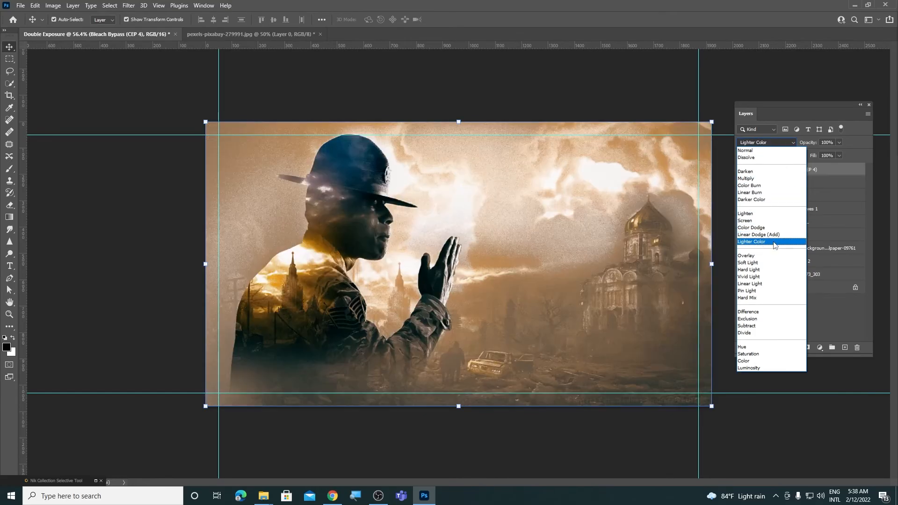
click(774, 242)
mouse_move(838, 154)
mouse_down()
mouse_move(813, 153)
mouse_move(826, 165)
mouse_move(792, 163)
mouse_move(857, 170)
mouse_move(832, 170)
mouse_up()
click(840, 155)
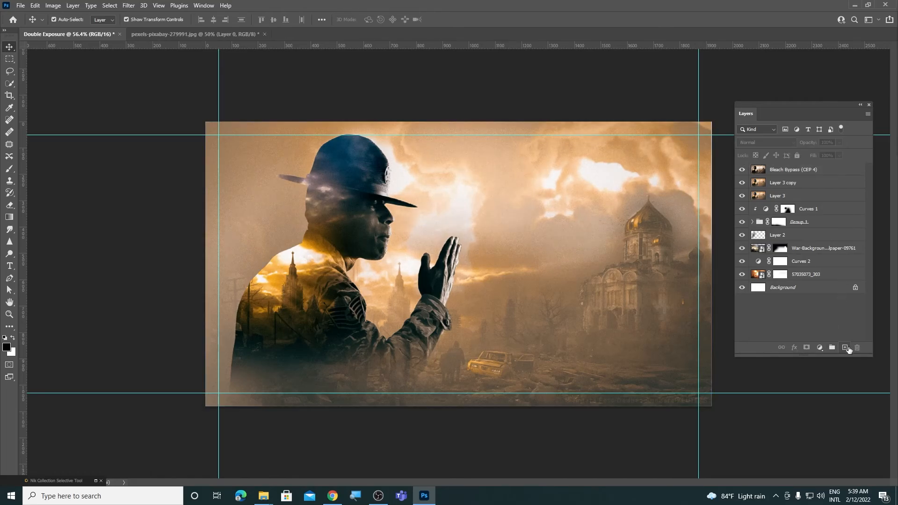
Step: Add a solid black color fill layer above all other layers and select its mask
click(820, 348)
click(844, 185)
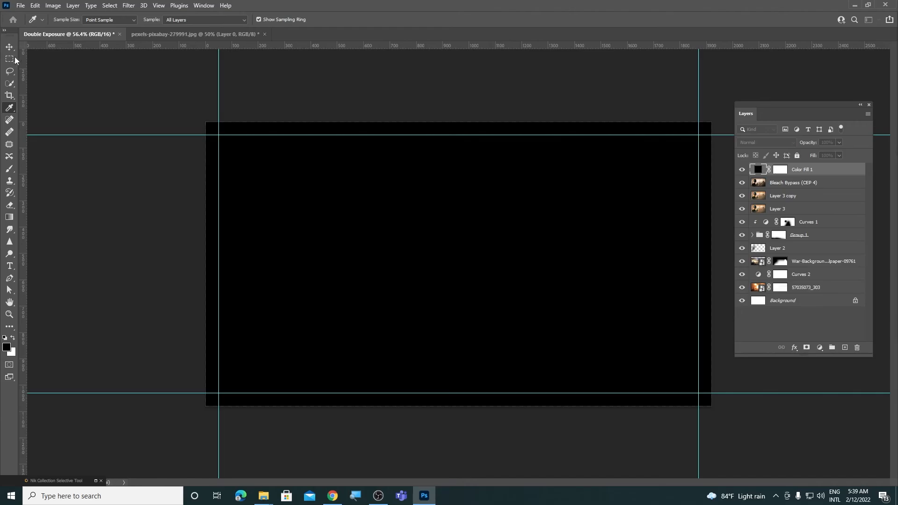
key(v)
click(780, 170)
key(x)
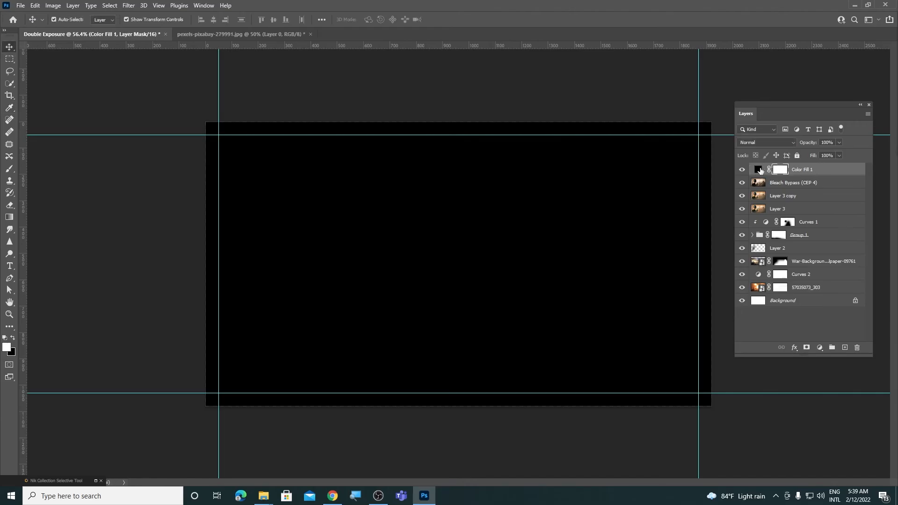
Step: Paint the fill layer's mask black with a Soft Round brush, enlarged from 836 to 1475 px, revealing the image and leaving dark edges
key(b)
right_click(342, 153)
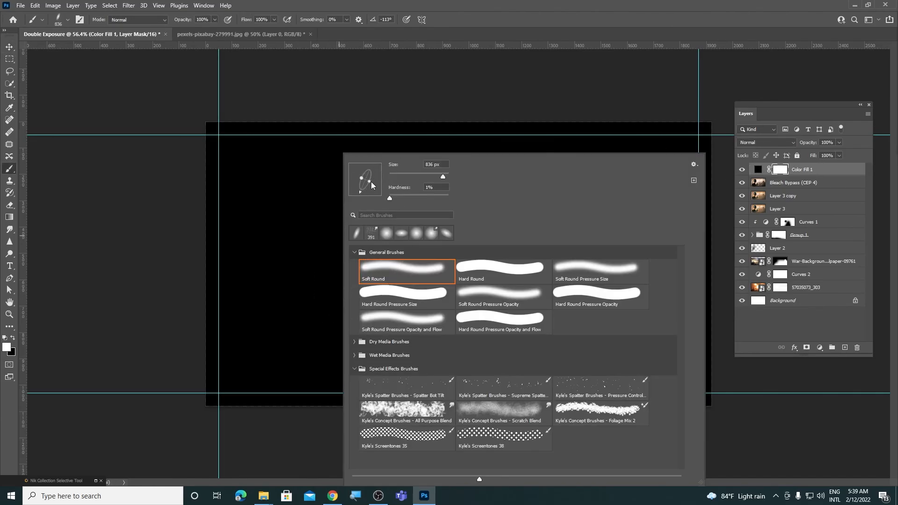
key(Escape)
key(x)
click(330, 234)
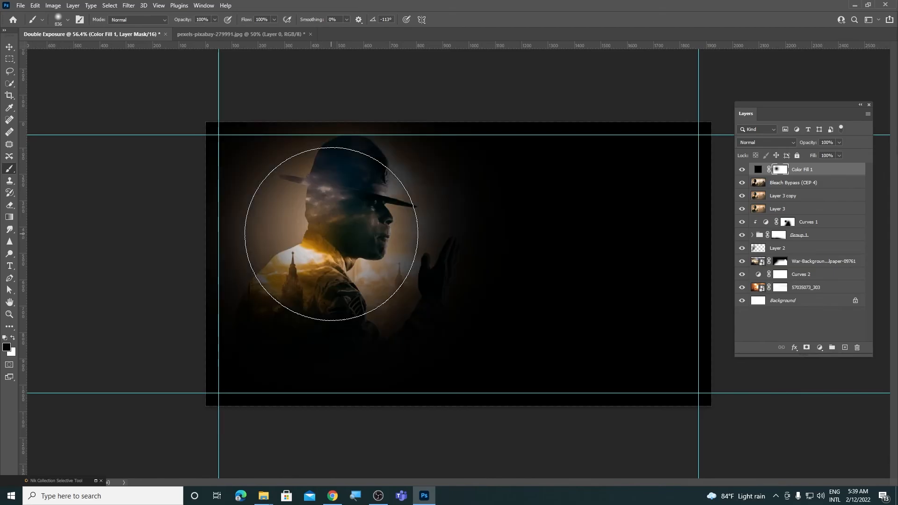
key(bracketright)
key(bracketright)
key(bracketright)
click(370, 253)
key(bracketright)
key(bracketright)
key(bracketright)
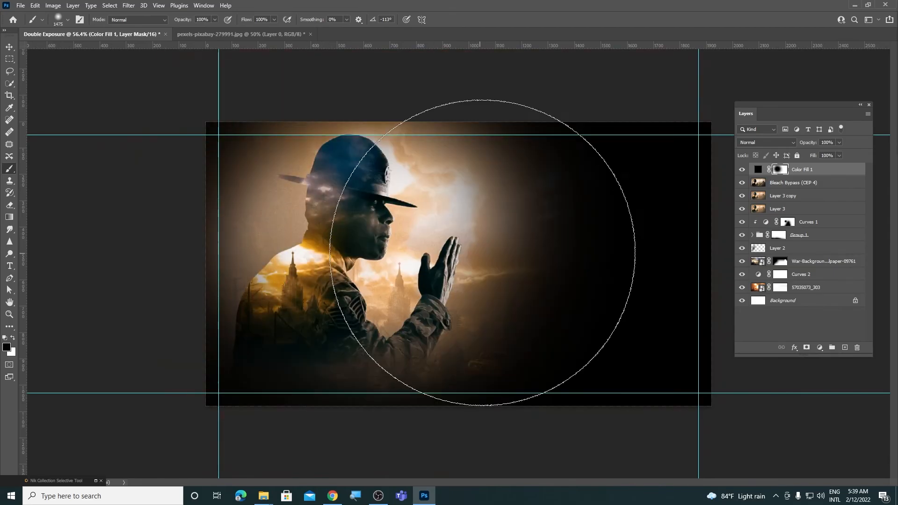
click(515, 253)
click(472, 248)
click(447, 243)
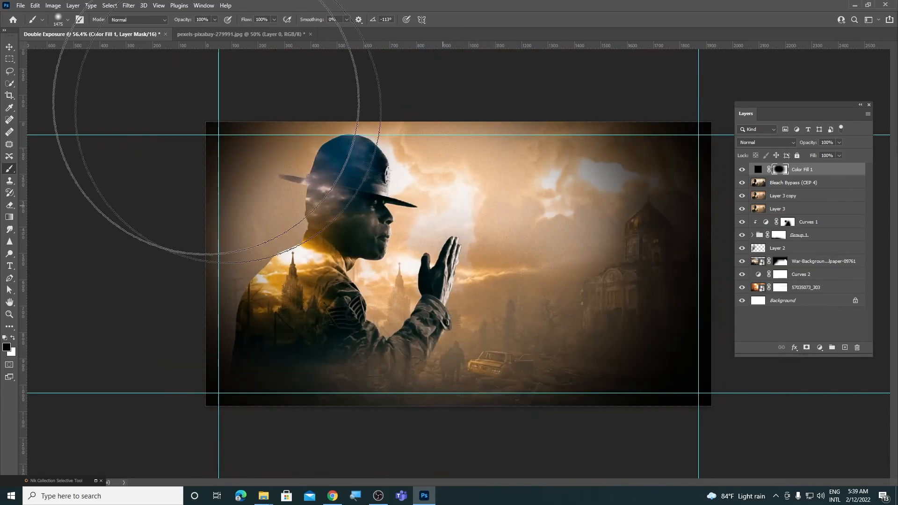
Step: Set the black fill layer's opacity to 61% and deselect the layer
key(v)
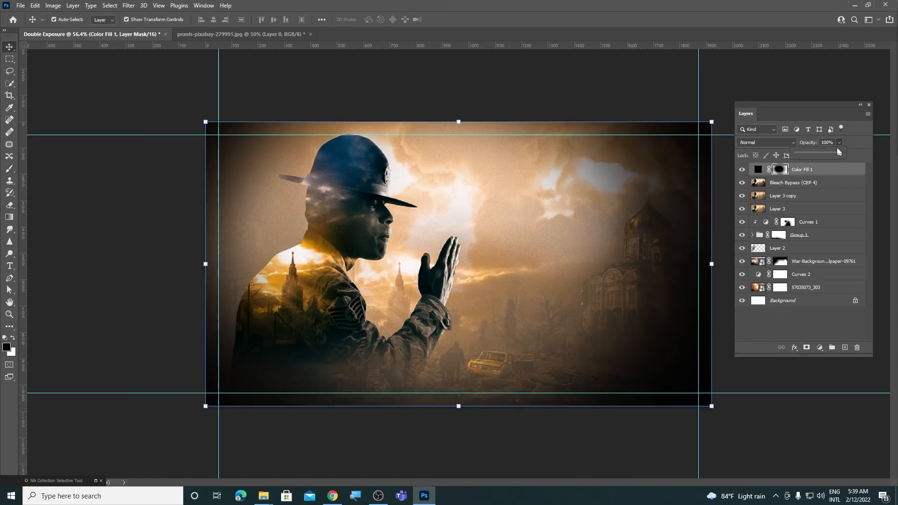
key(6)
key(1)
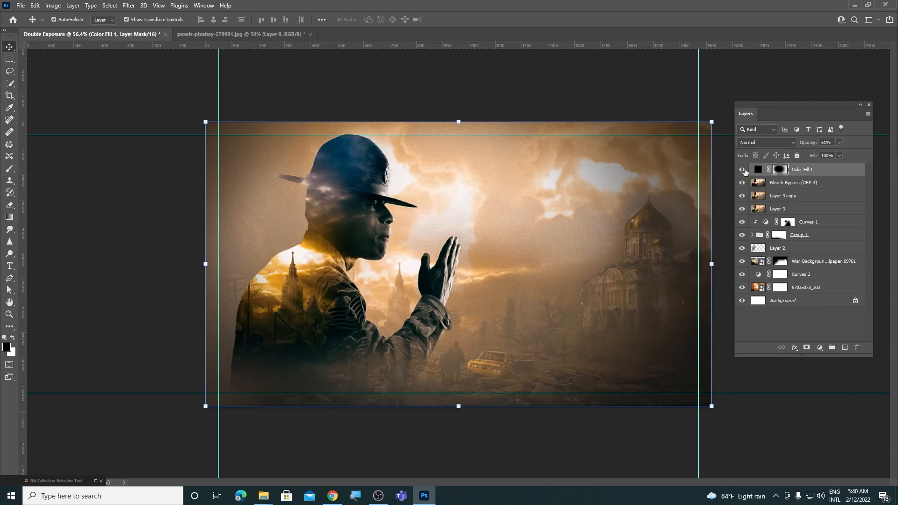
click(858, 96)
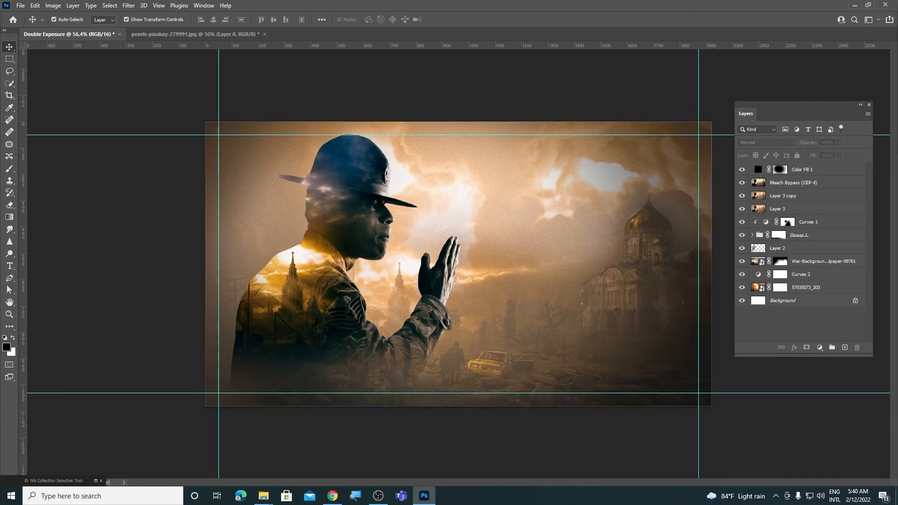